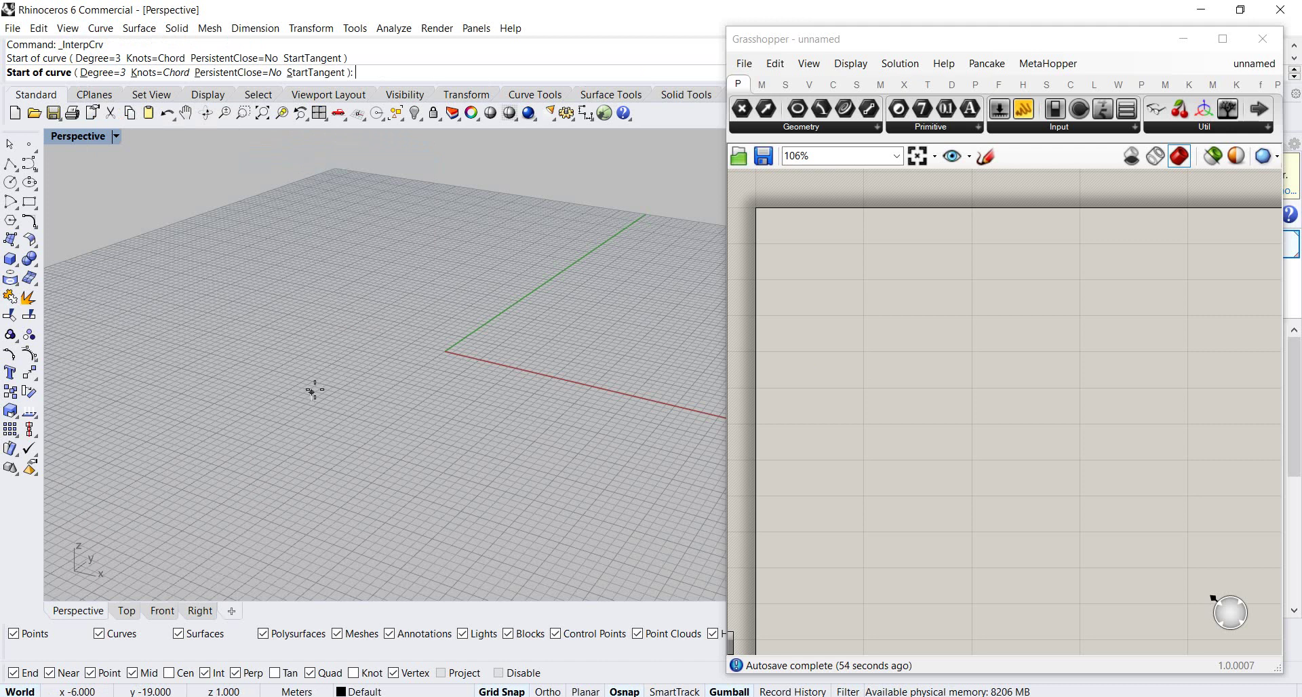
Draw a three-point interpolated curve from y -19 to y 11, with its middle point lowered to z about -5 m
click(310, 368)
right_drag(365, 344, 397, 379)
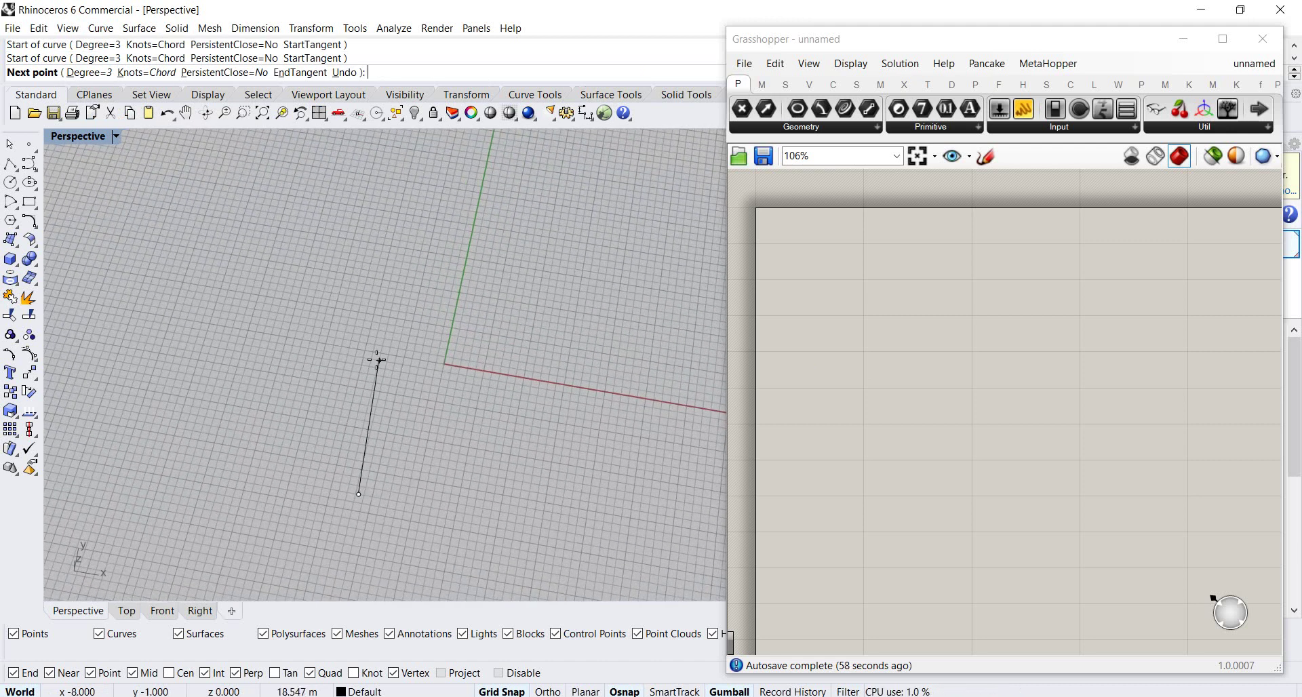
click(382, 360)
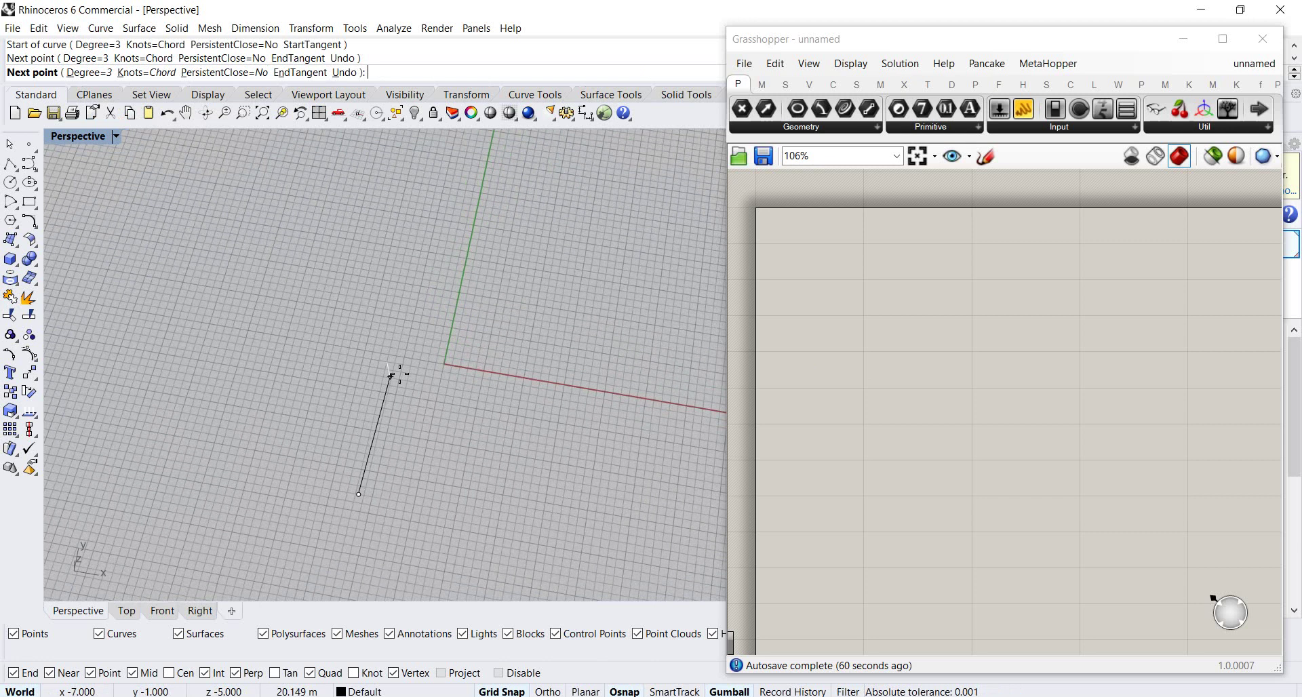
click(392, 375)
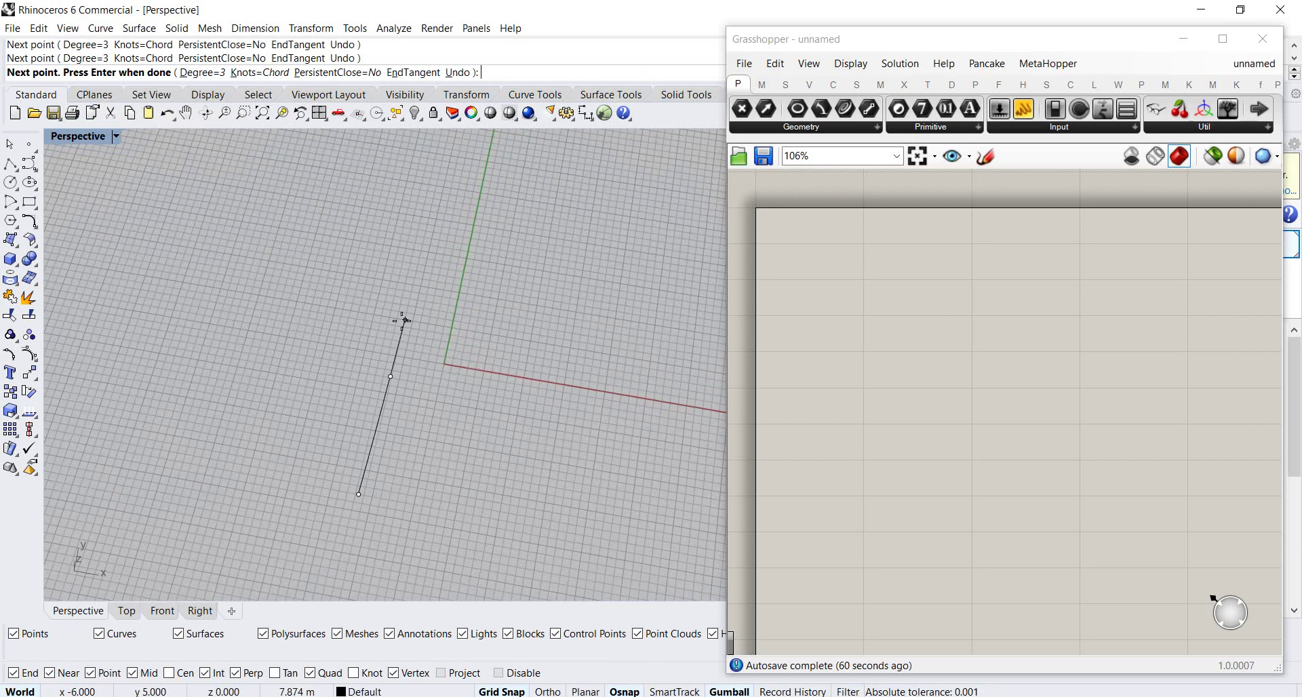
click(405, 276)
key(Return)
Draw a second interpolated curve from the first curve's far end towards x about 12, with a raised middle and a lowered end
key(Return)
click(426, 284)
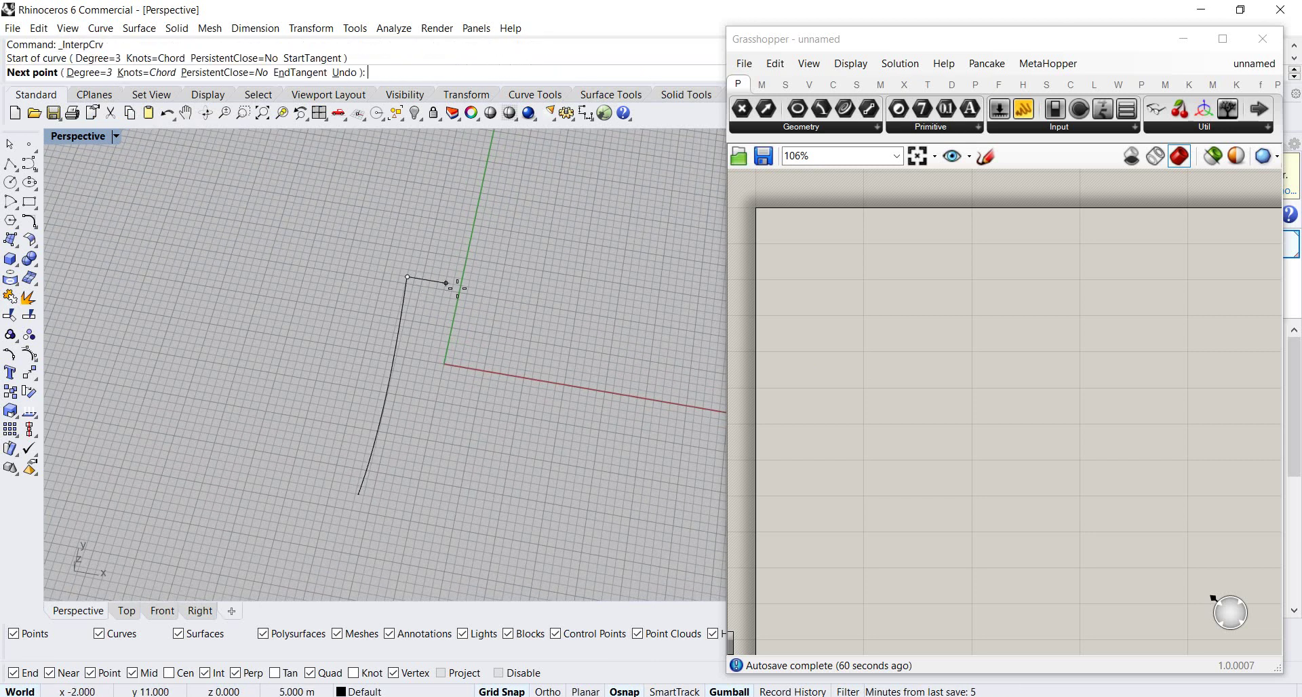
click(485, 289)
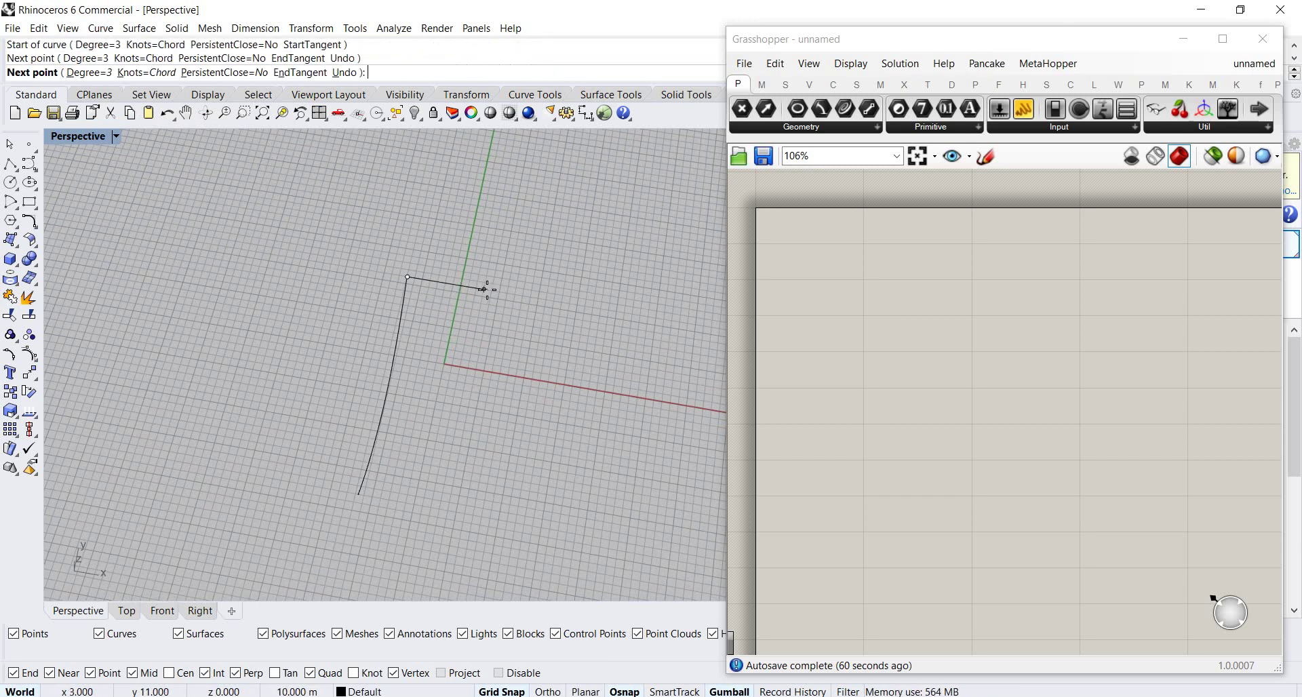
click(484, 270)
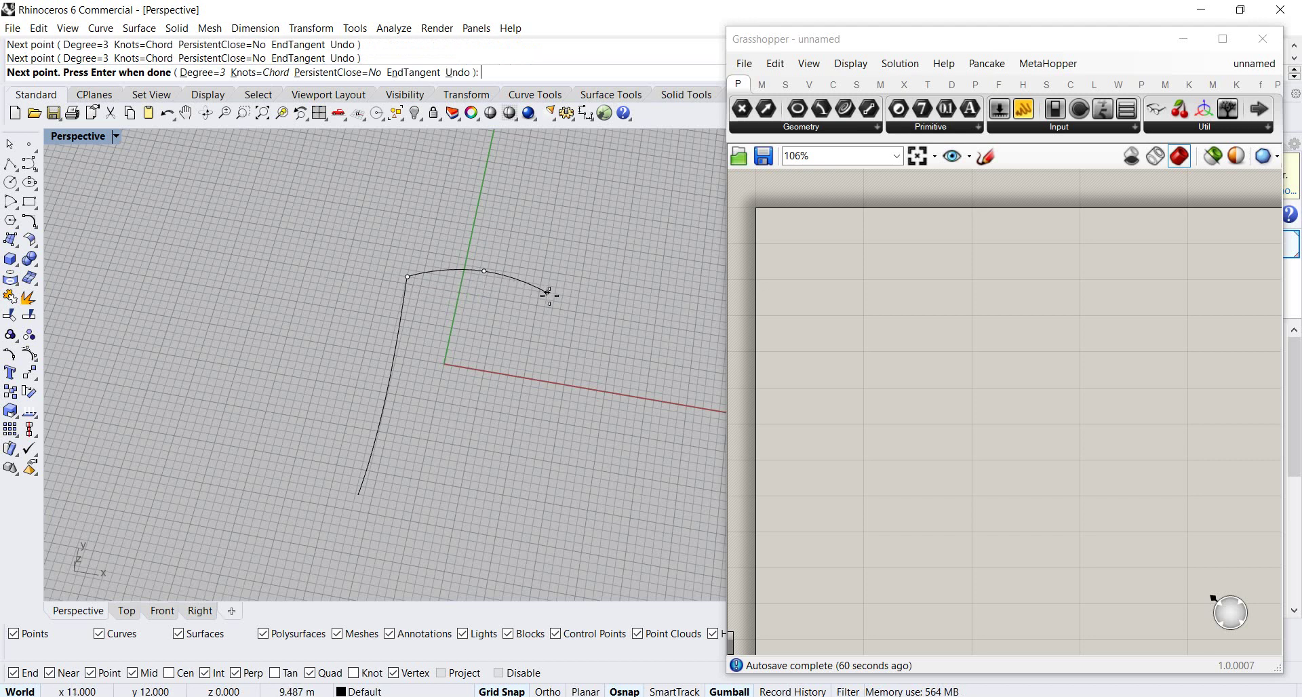
click(552, 294)
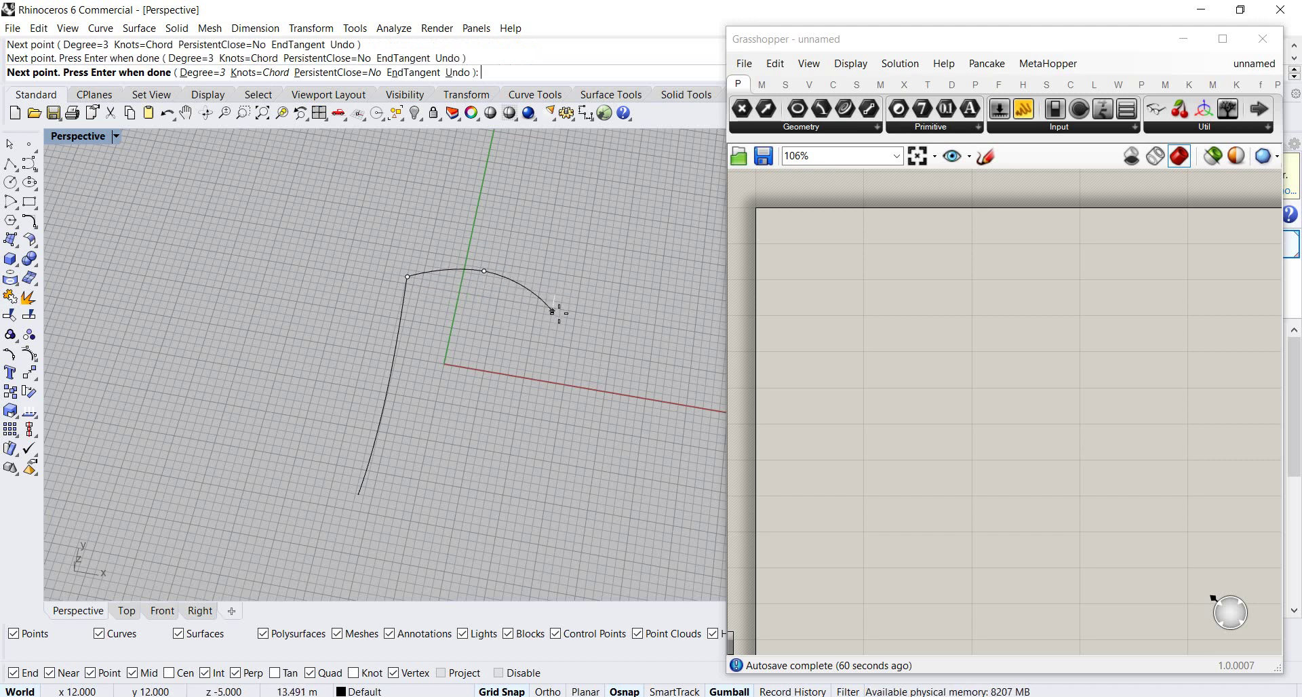
click(552, 314)
key(Return)
Draw a third interpolated curve from the second curve's end back to x 12, y -19, with its end point lowered below the plane
key(Return)
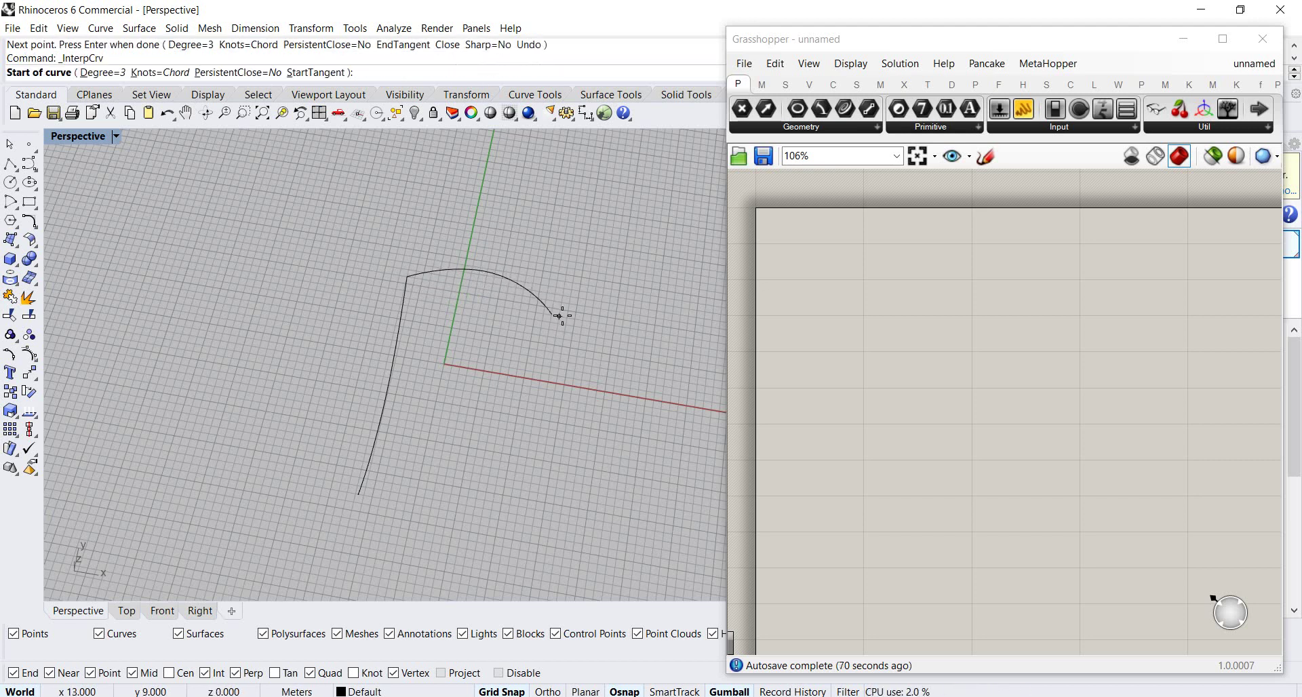
click(552, 316)
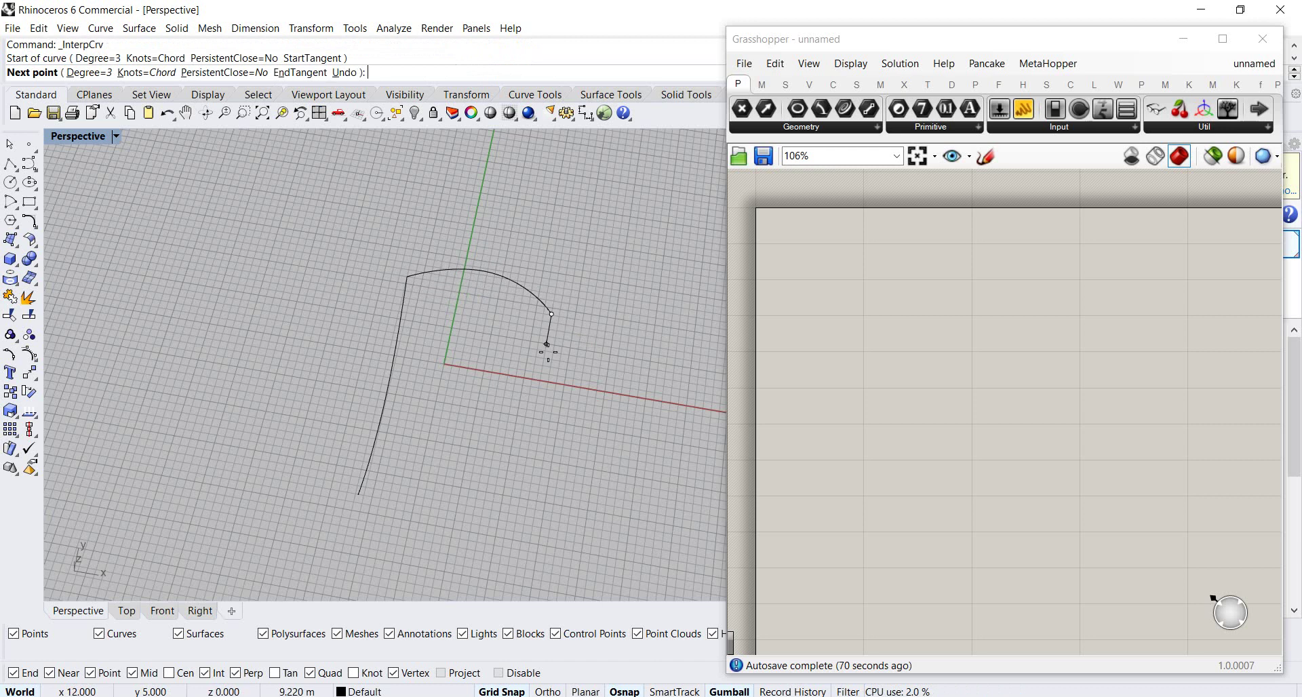
click(536, 403)
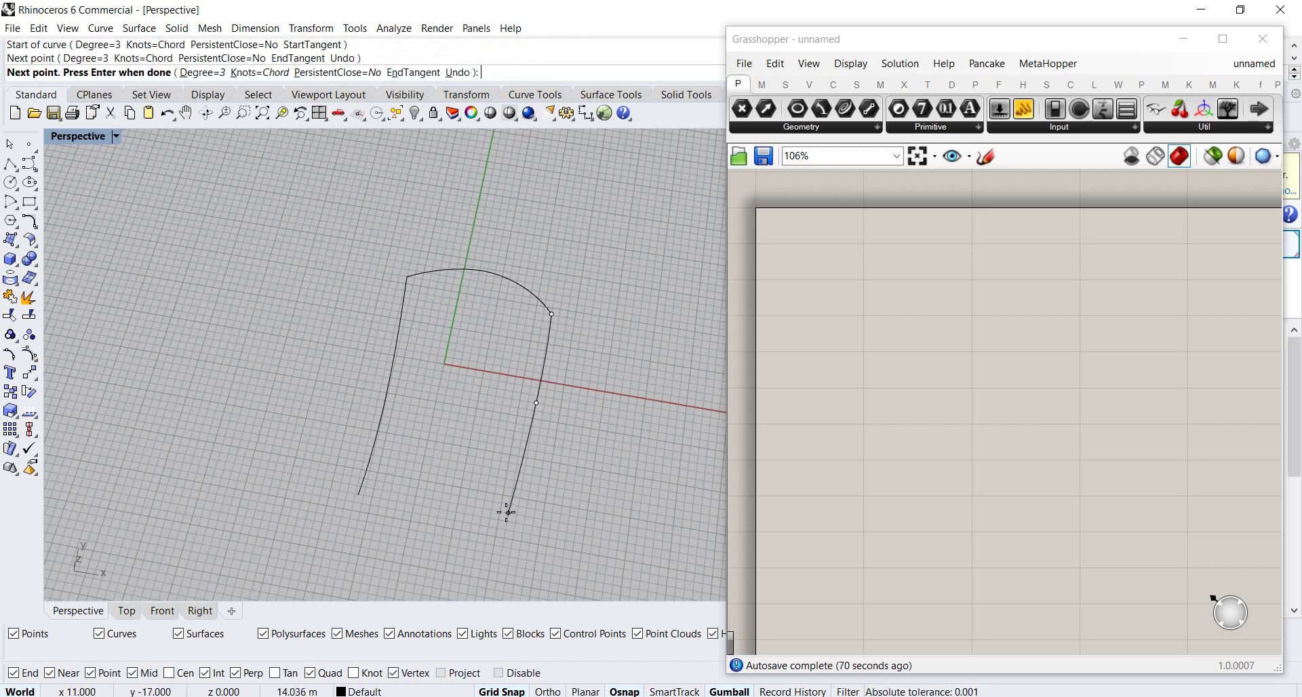
right_drag(507, 513, 439, 456)
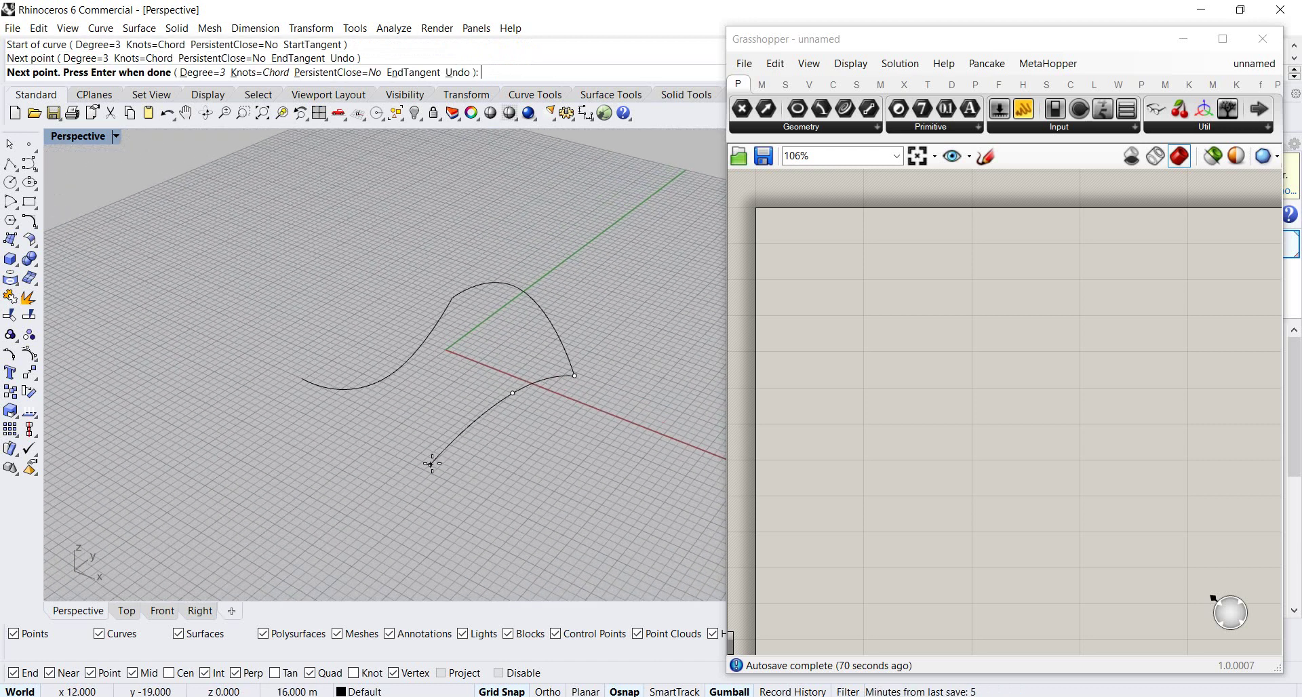
click(431, 464)
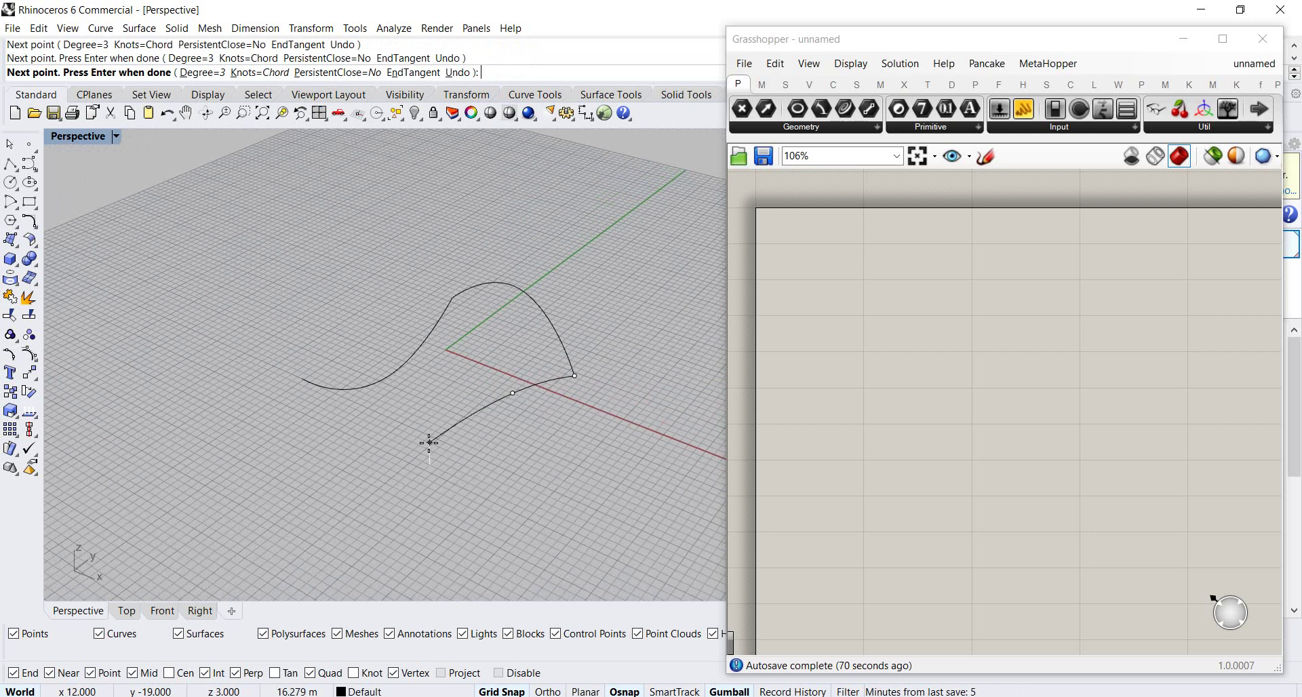
click(431, 484)
key(Return)
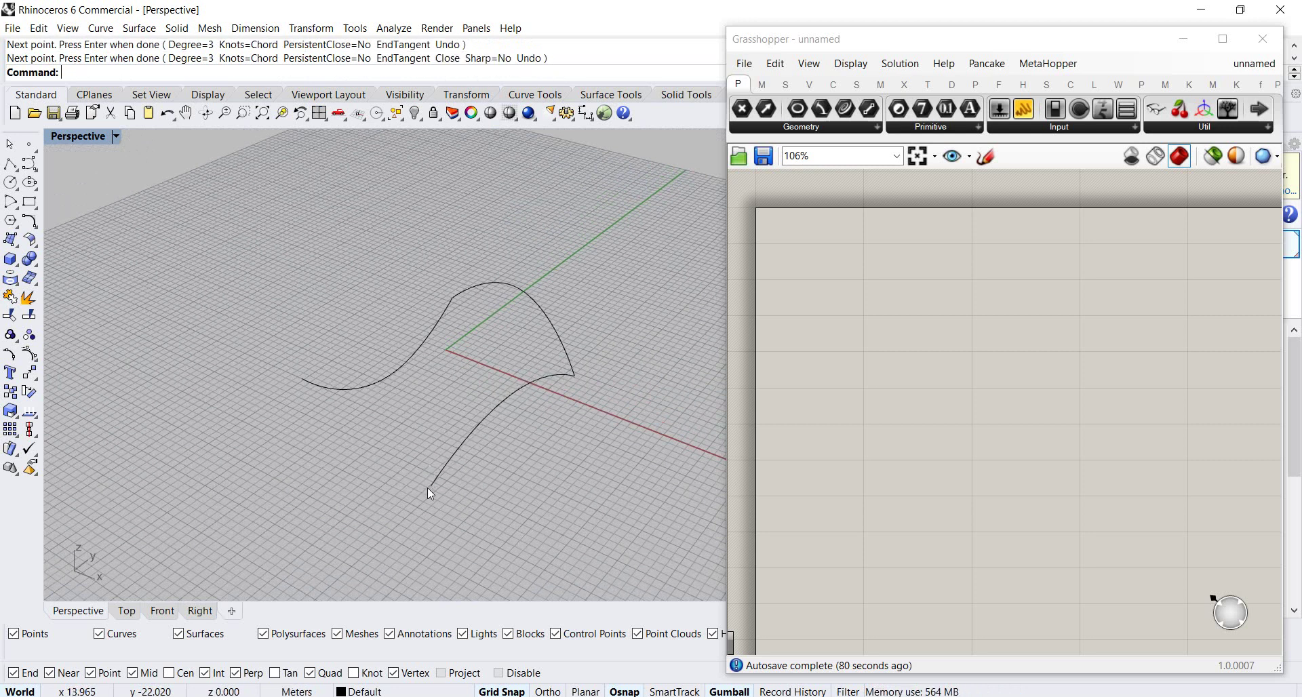
Close the outline with a fourth interpolated curve from the third curve's end to the first curve's start
key(Return)
click(431, 485)
key(Home)
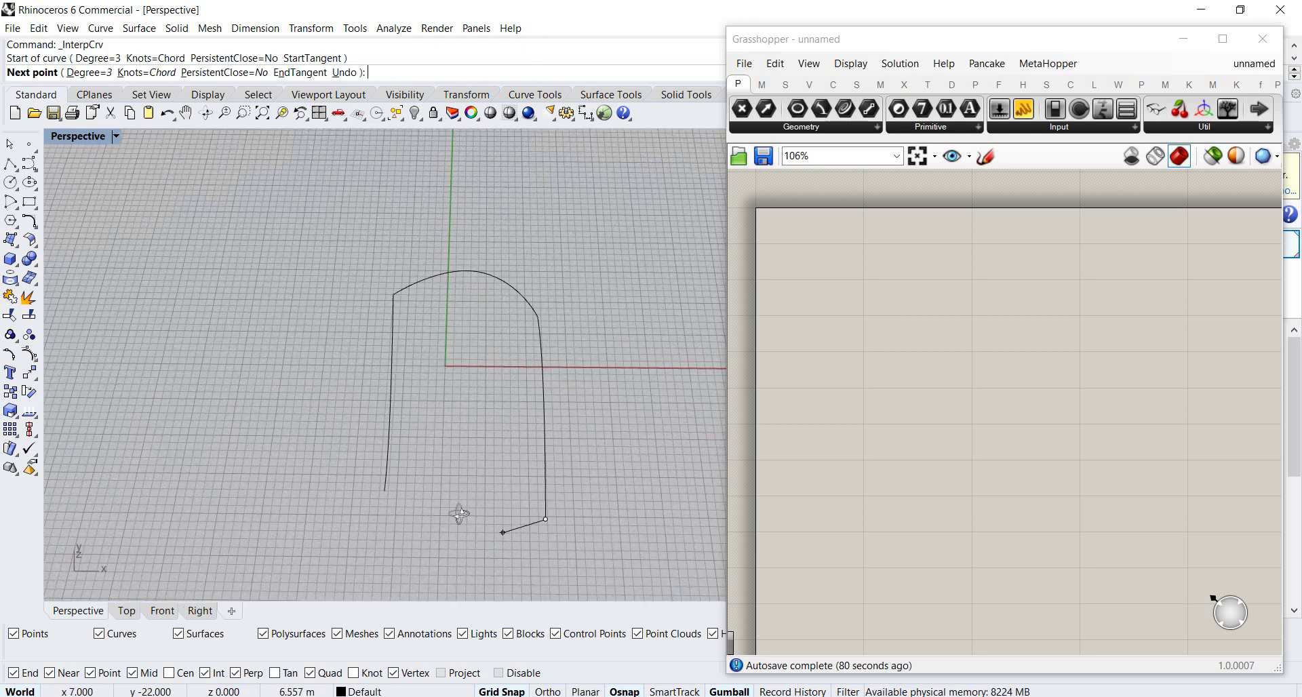
click(469, 515)
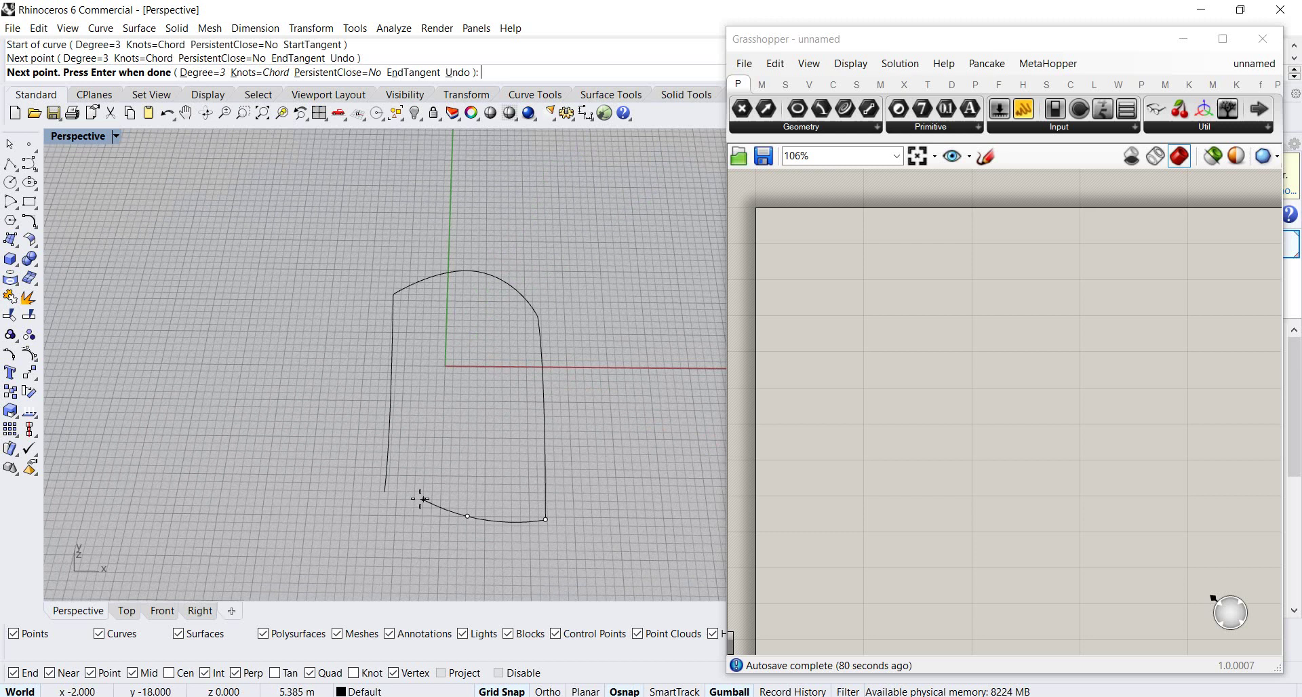
click(384, 492)
key(Return)
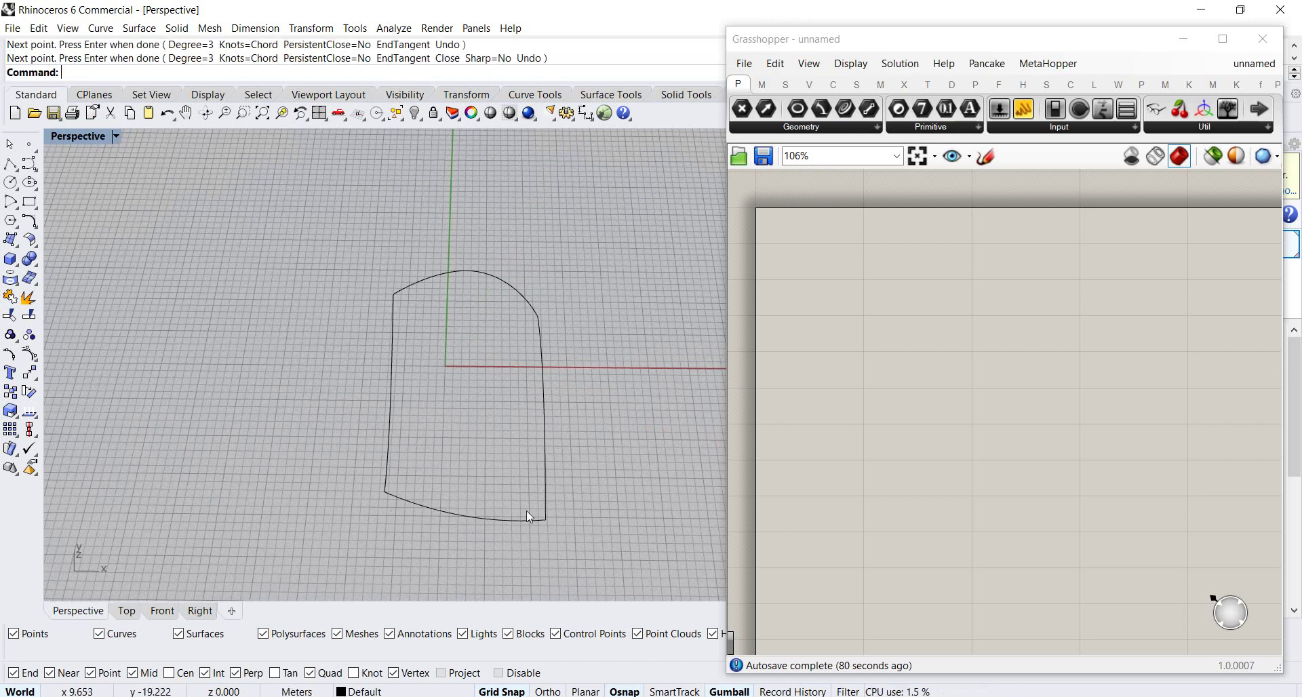
key(End)
right_drag(426, 376, 441, 407)
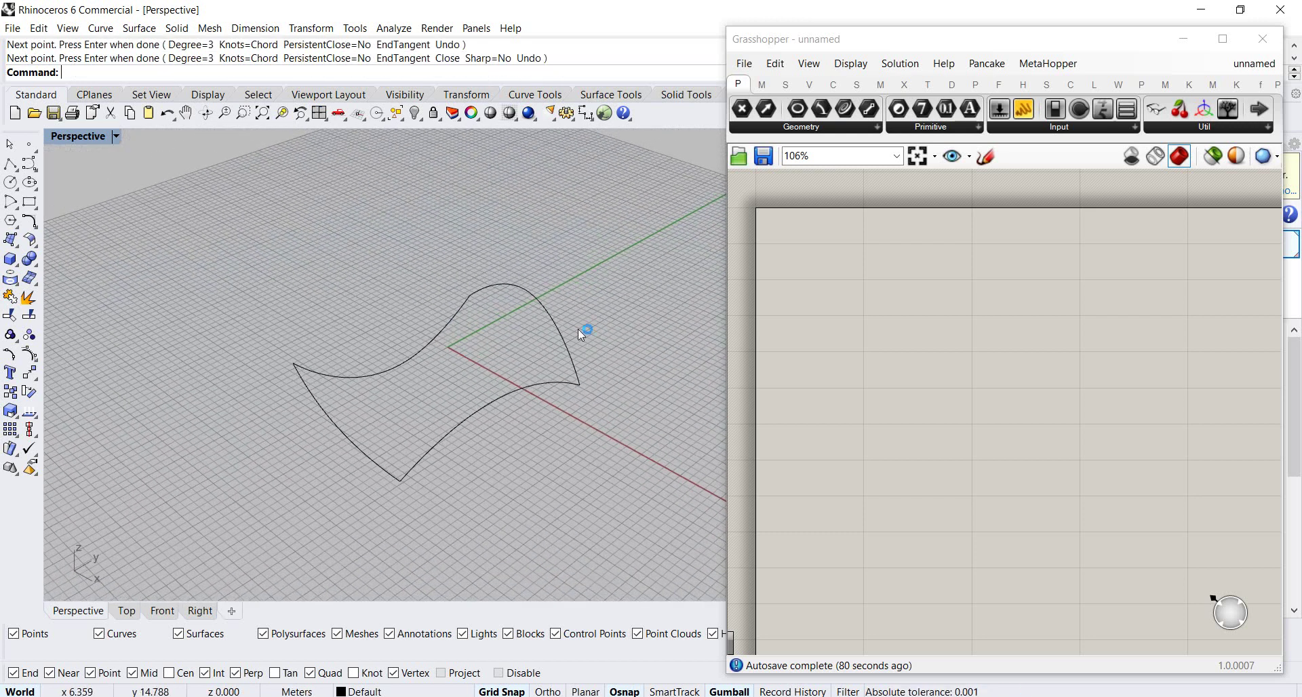
Place four Curve parameters one below another on the Grasshopper canvas
click(838, 131)
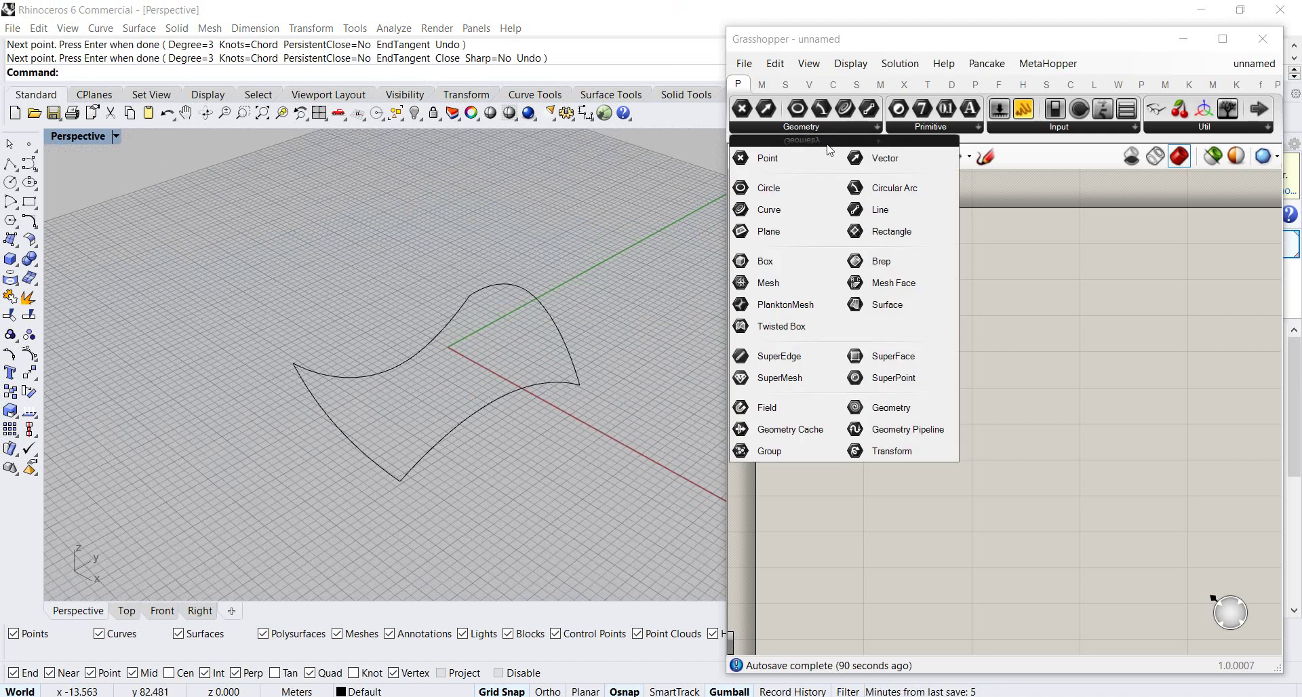
click(766, 210)
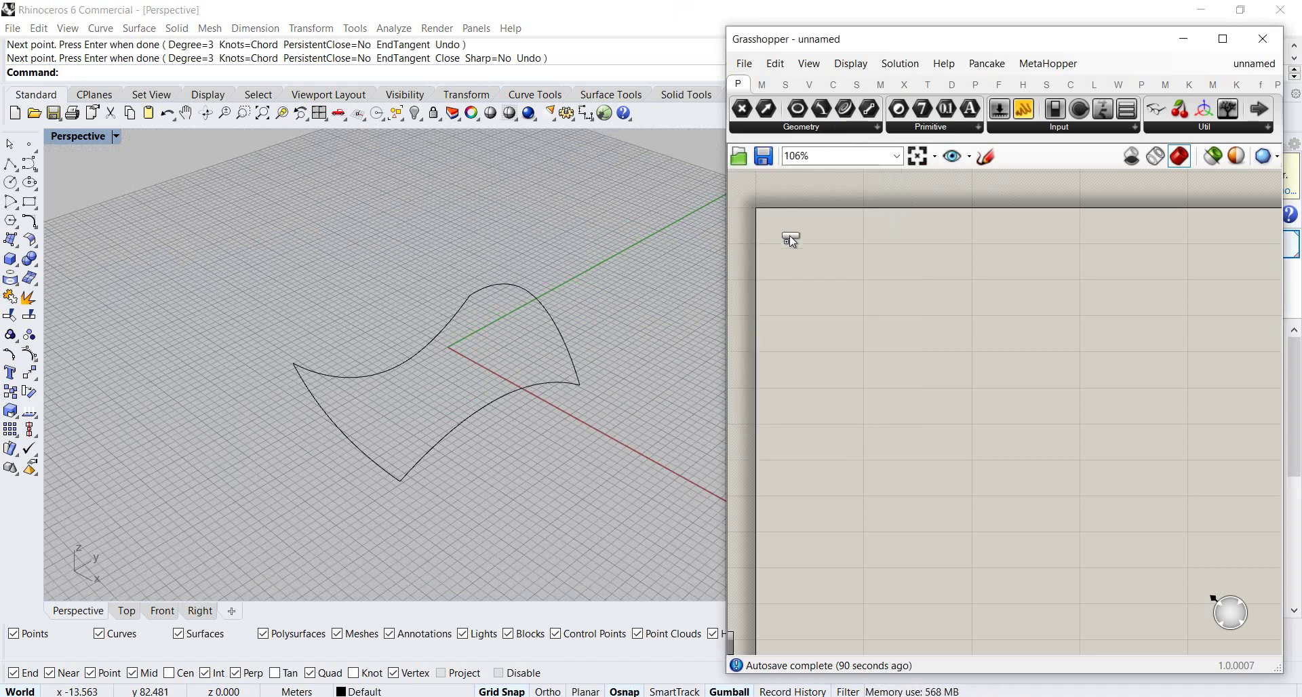
click(826, 252)
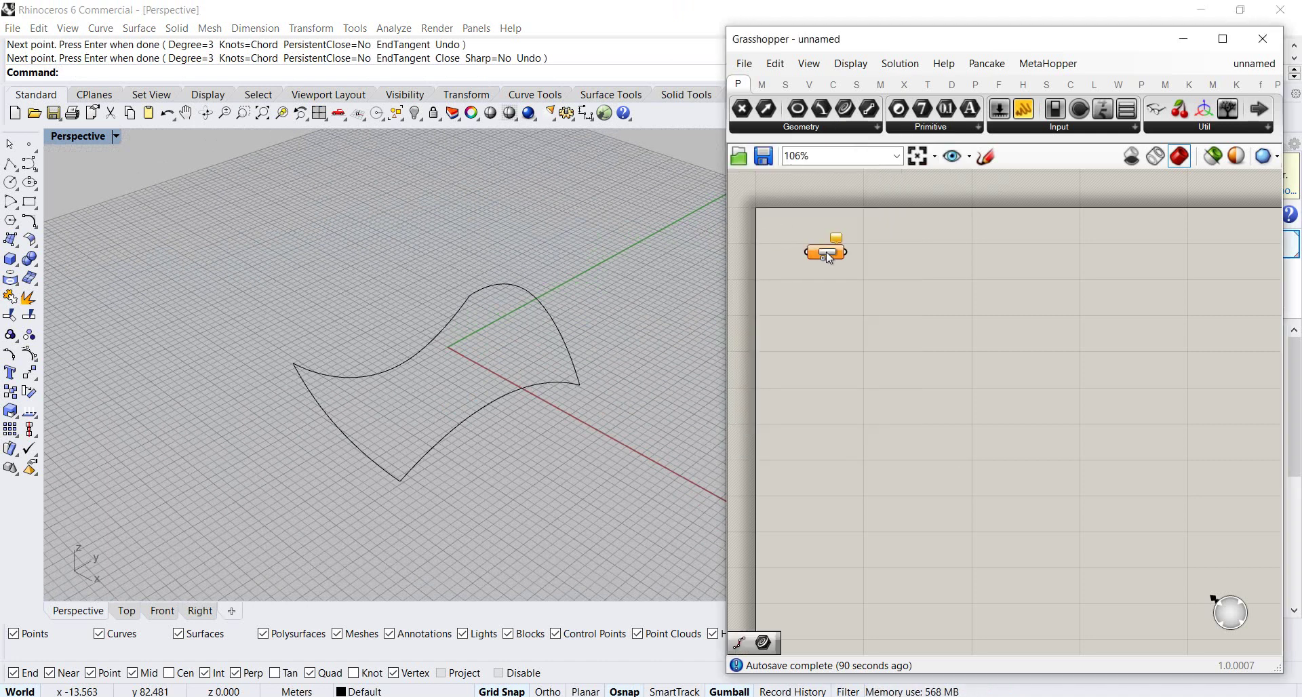
click(845, 109)
click(828, 297)
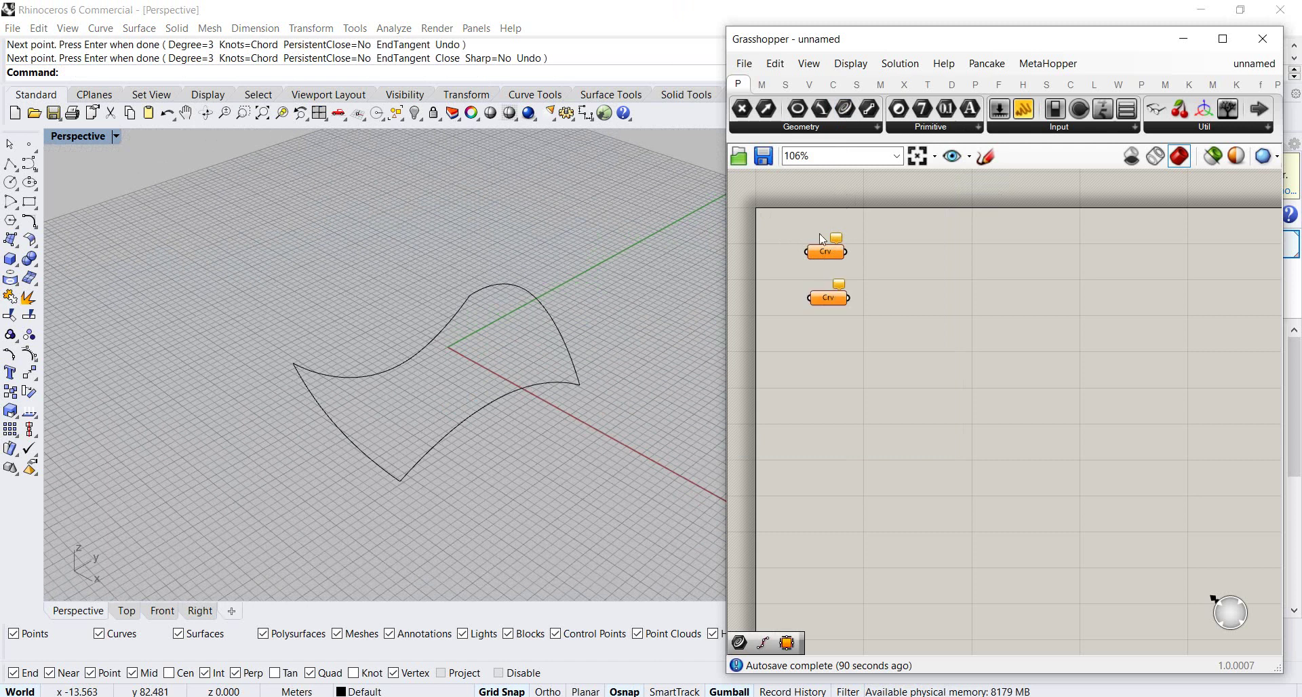
click(845, 109)
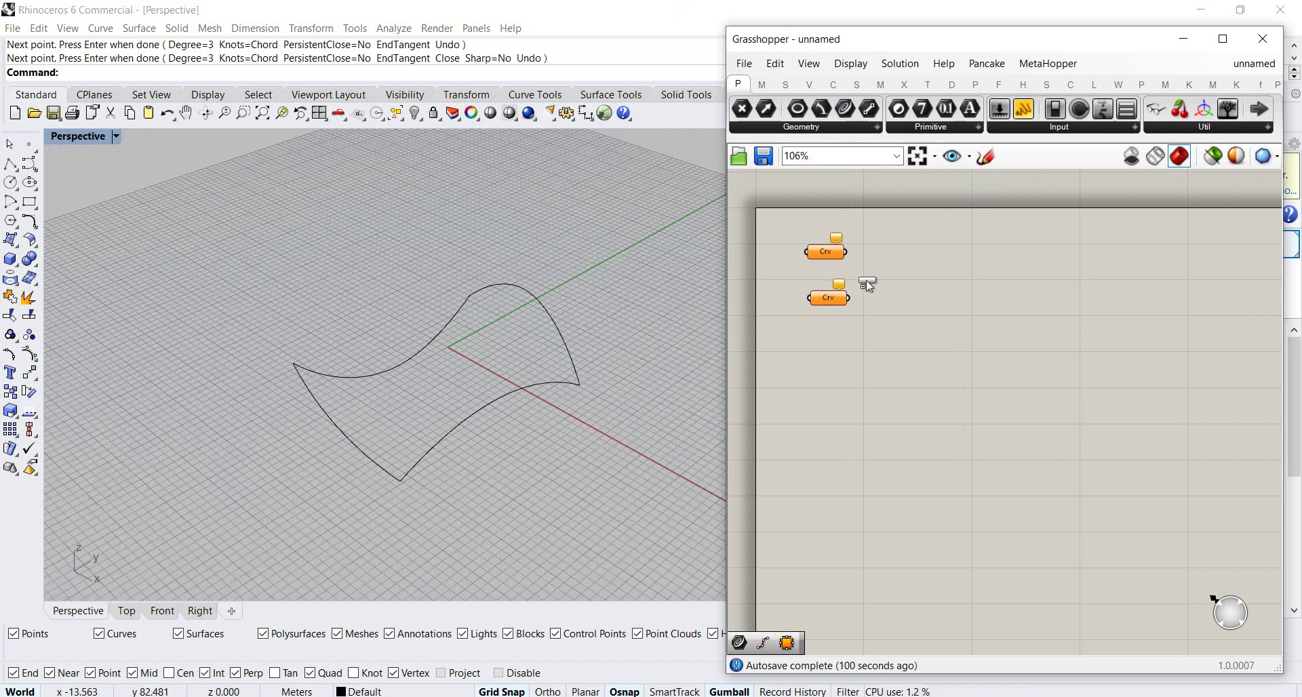
click(824, 358)
click(845, 109)
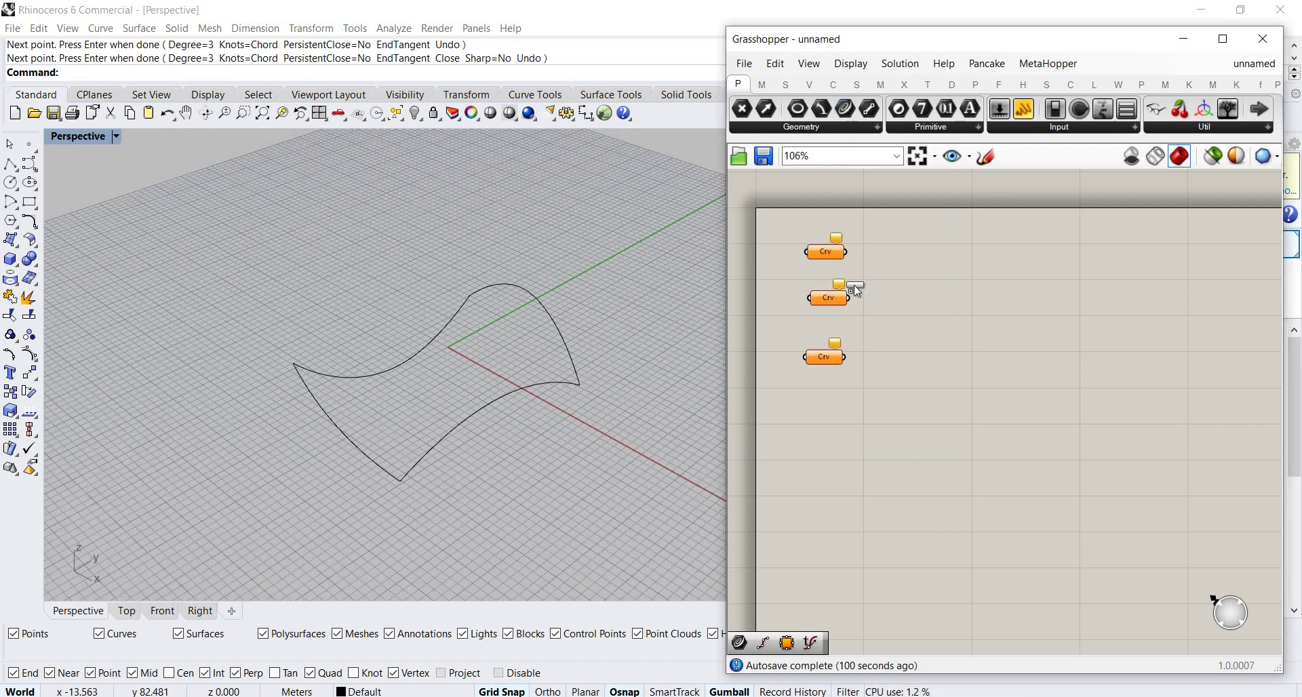
click(824, 413)
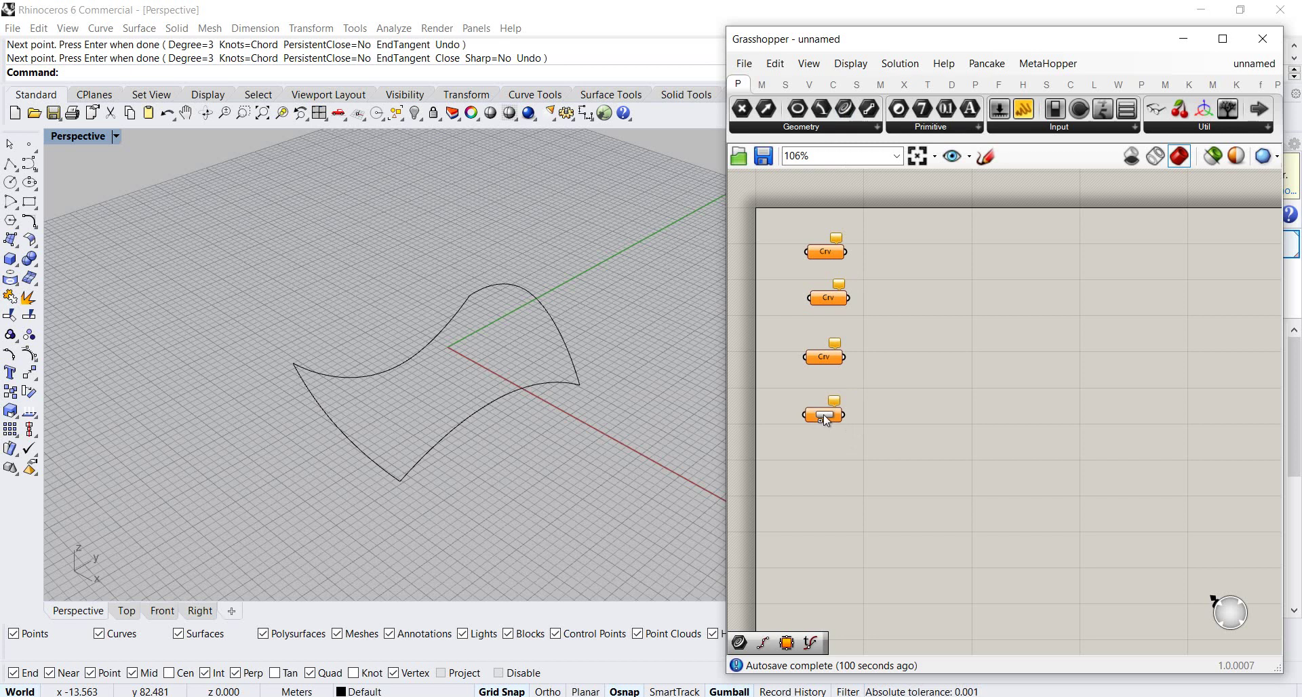
Reference the first long side curve in the uppermost Curve parameter and the adjoining arched end curve in the second
right_click(824, 250)
click(872, 466)
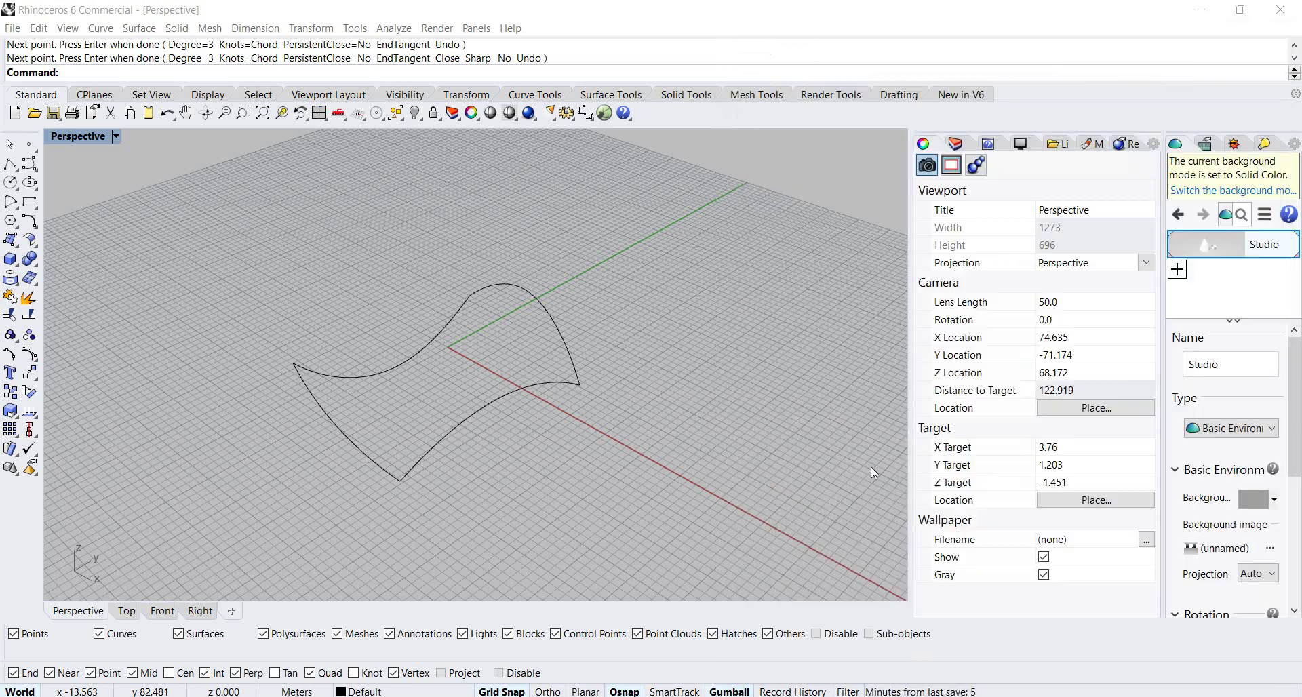
click(409, 362)
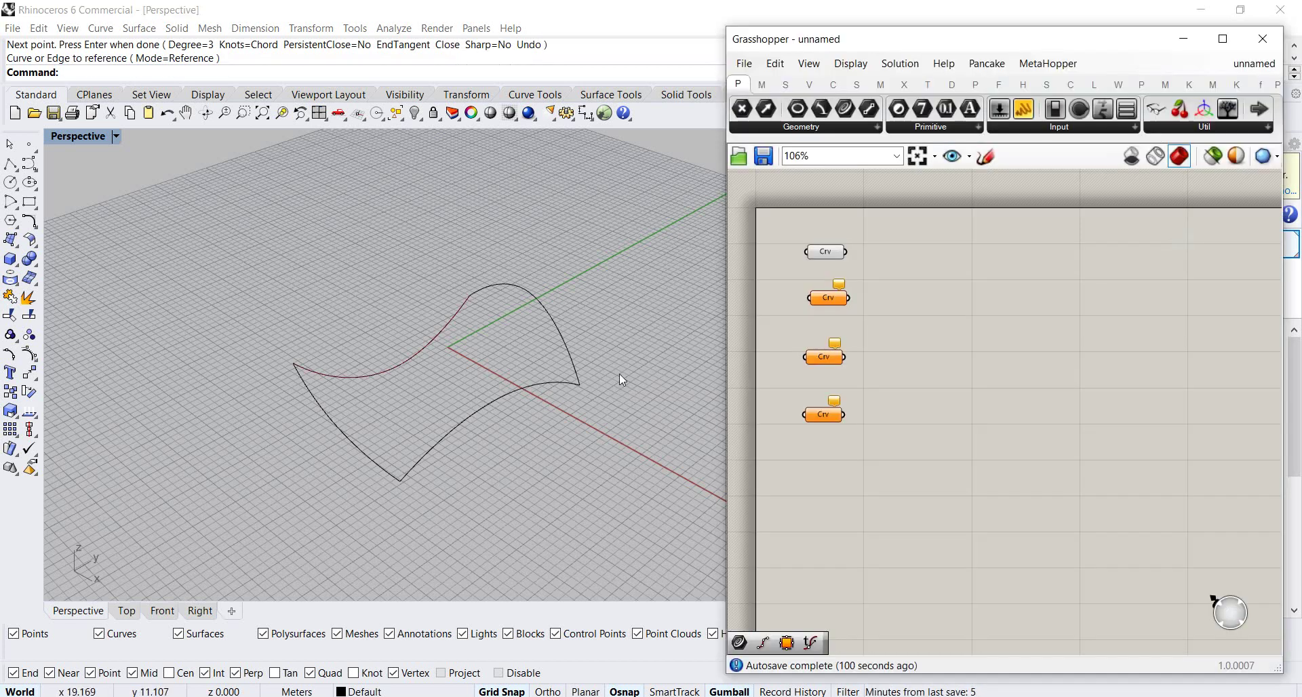
right_click(828, 303)
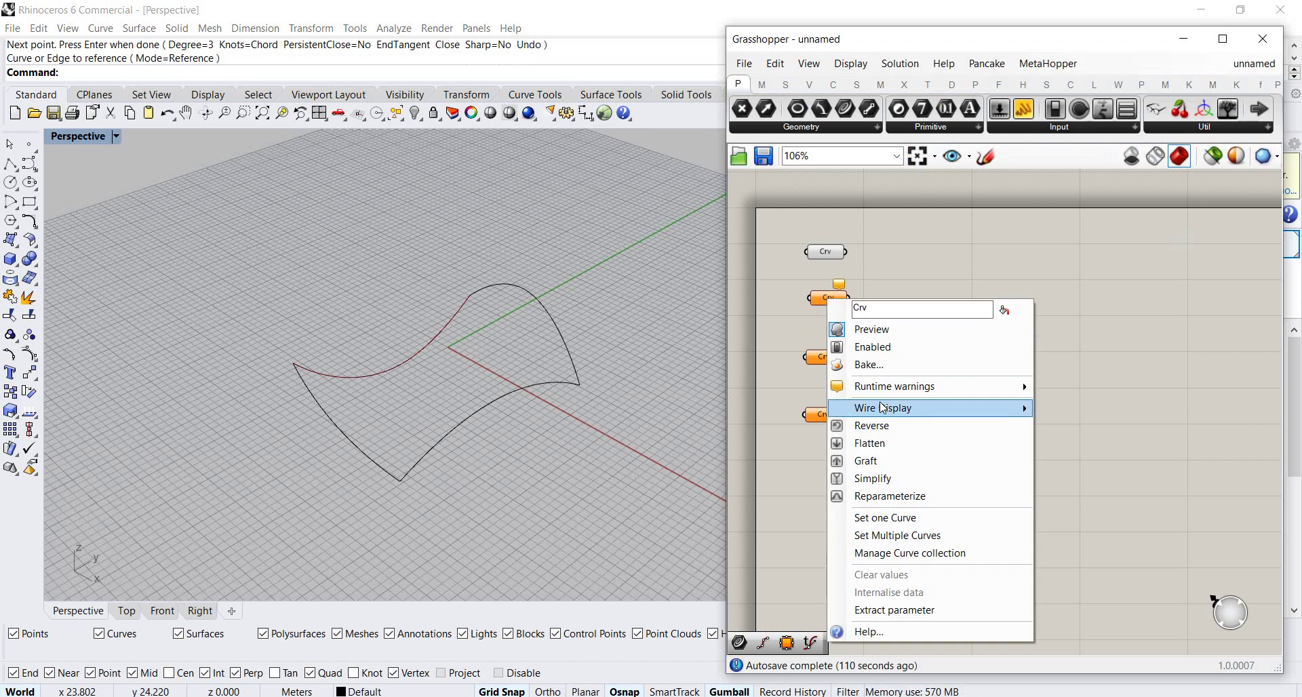
click(878, 518)
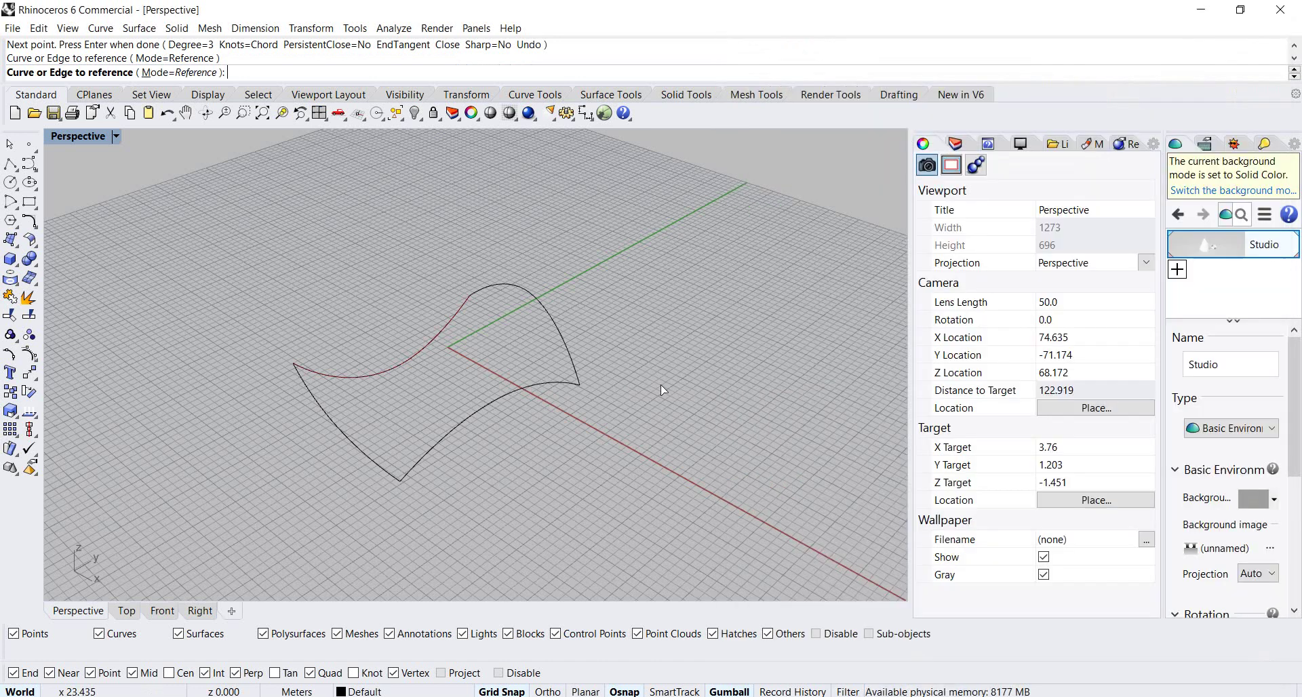
click(548, 317)
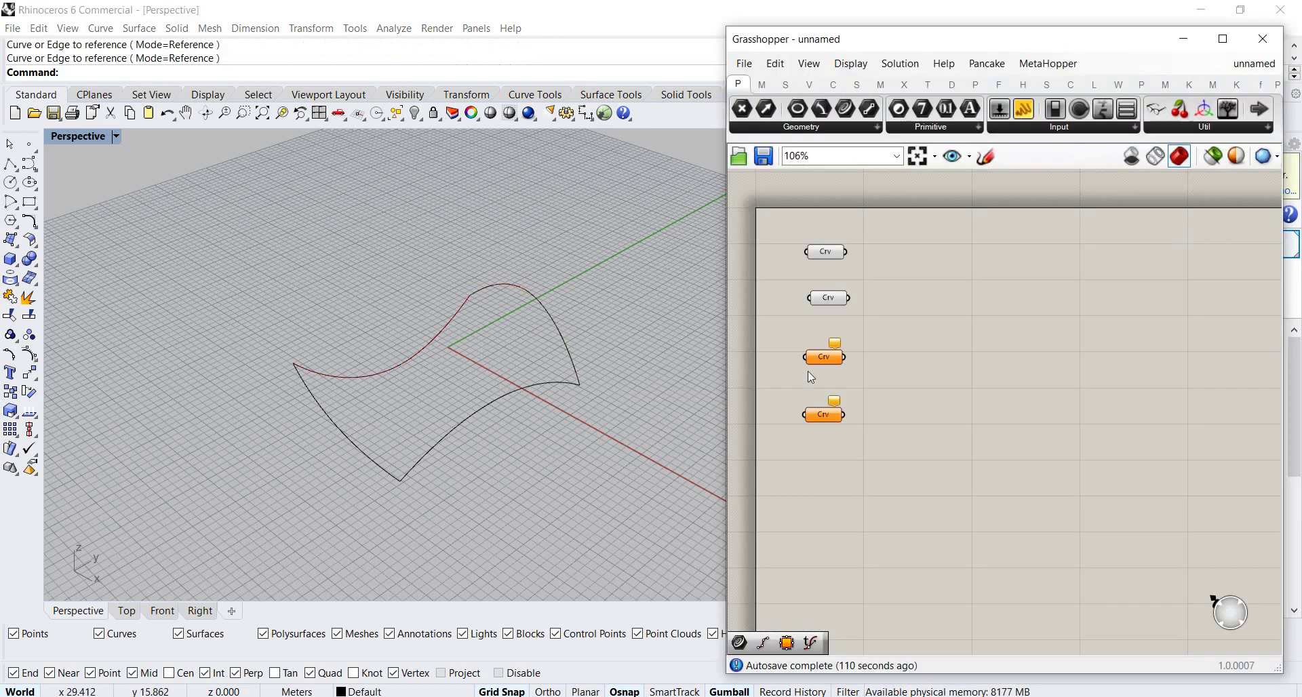
Reference the opposite long side curve in the third Curve parameter and the remaining end curve in the fourth
right_click(824, 356)
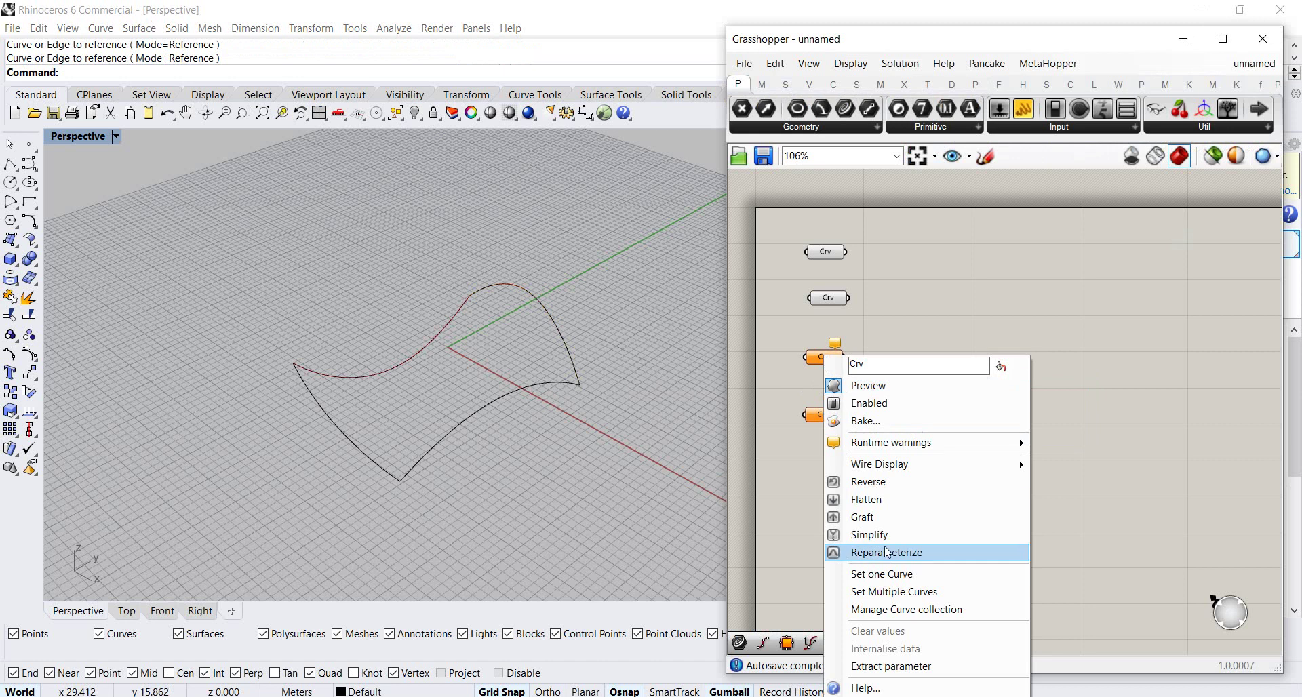
click(882, 574)
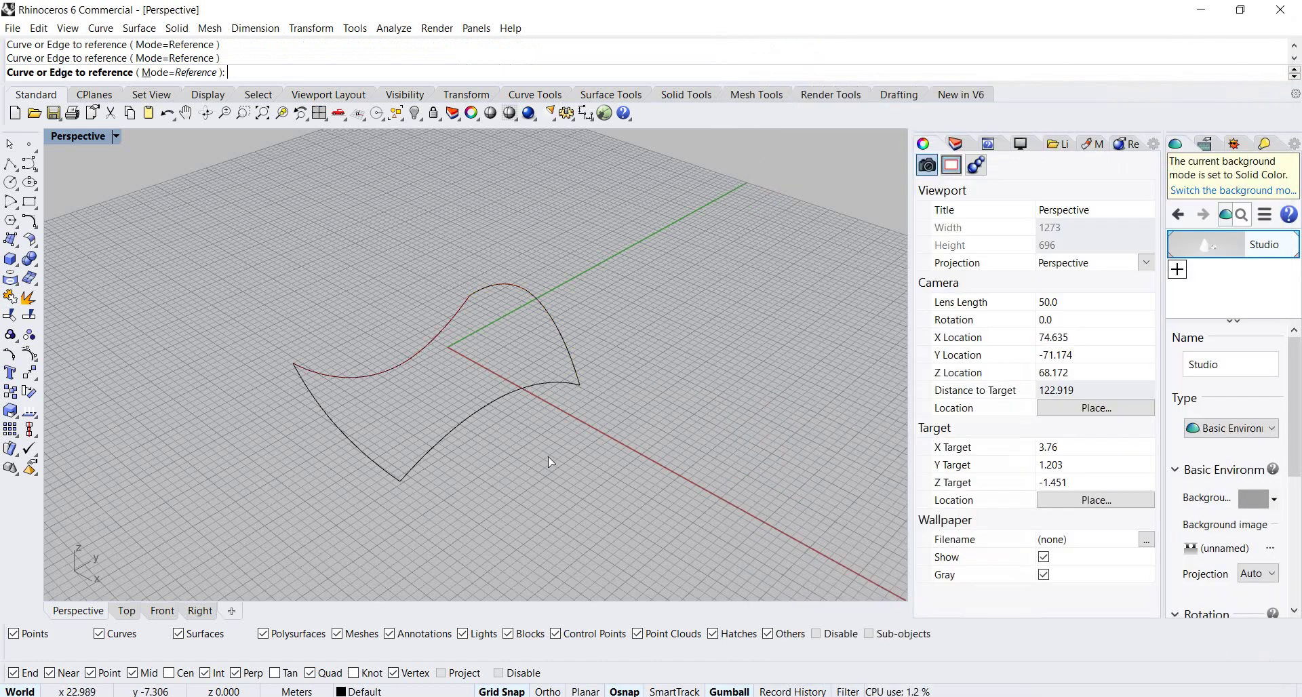
click(502, 398)
right_click(821, 416)
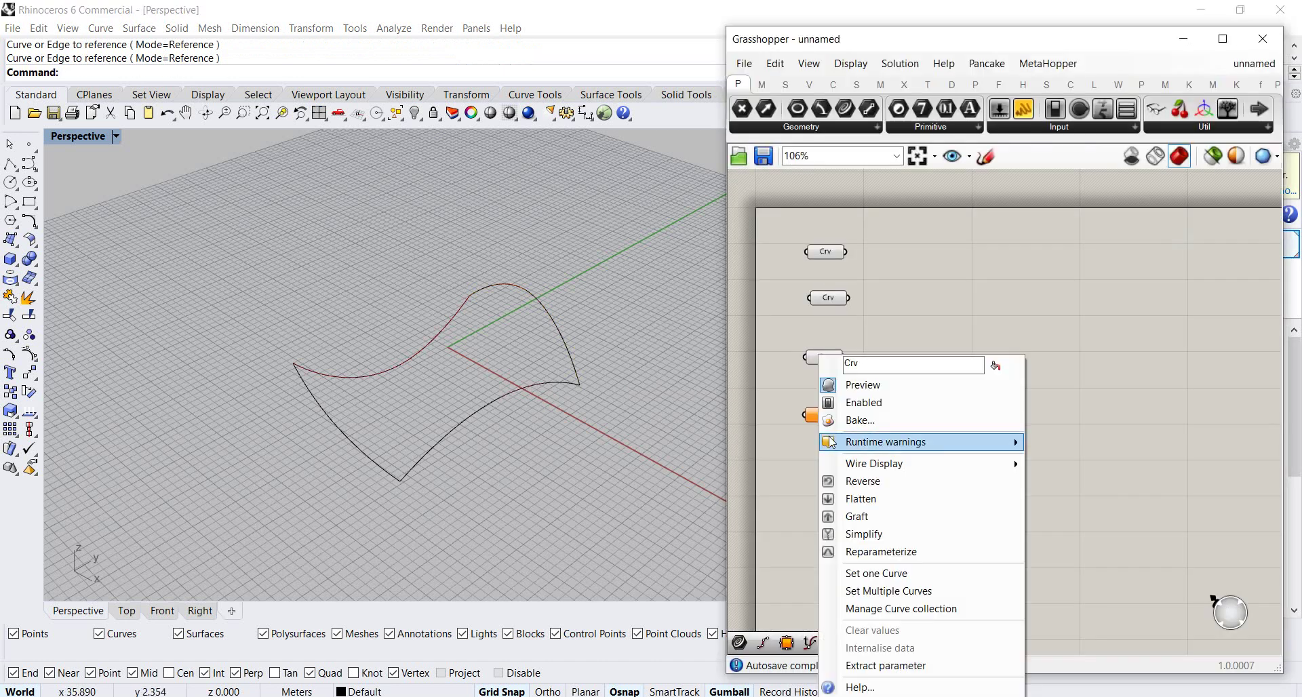
click(873, 573)
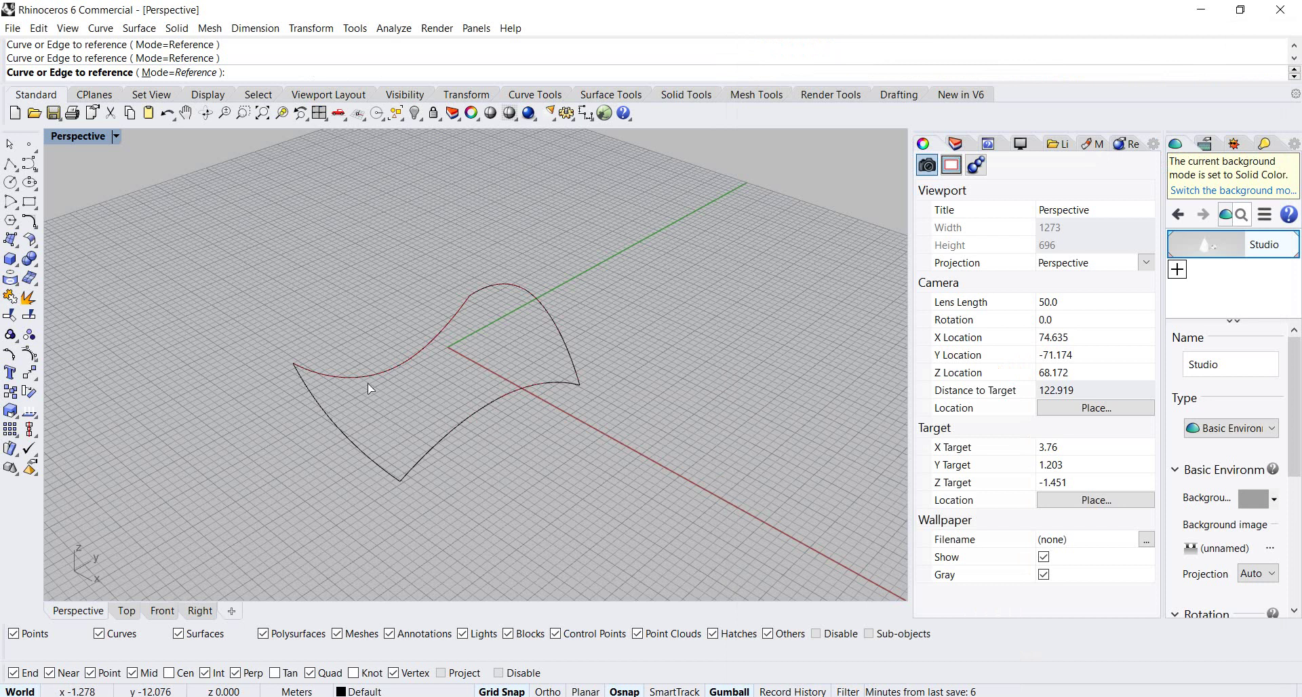
click(338, 430)
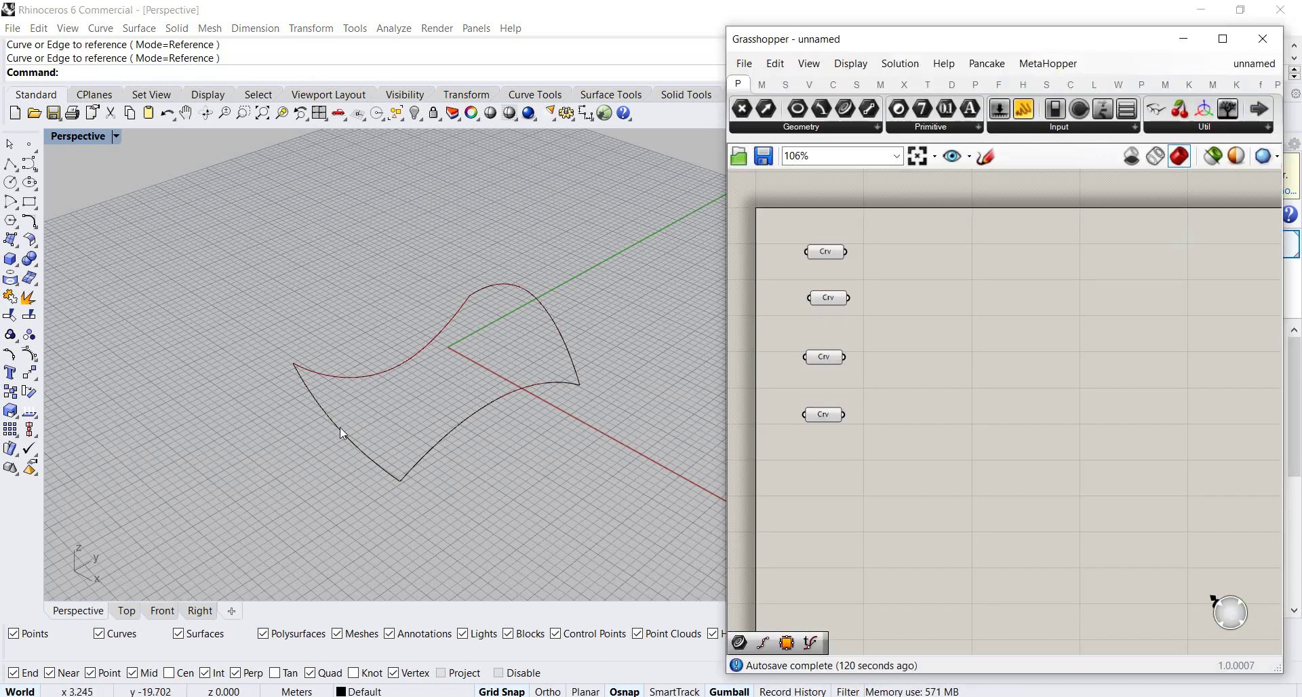
Place an Edge Surface component on the canvas beside the four Curve parameters
click(859, 88)
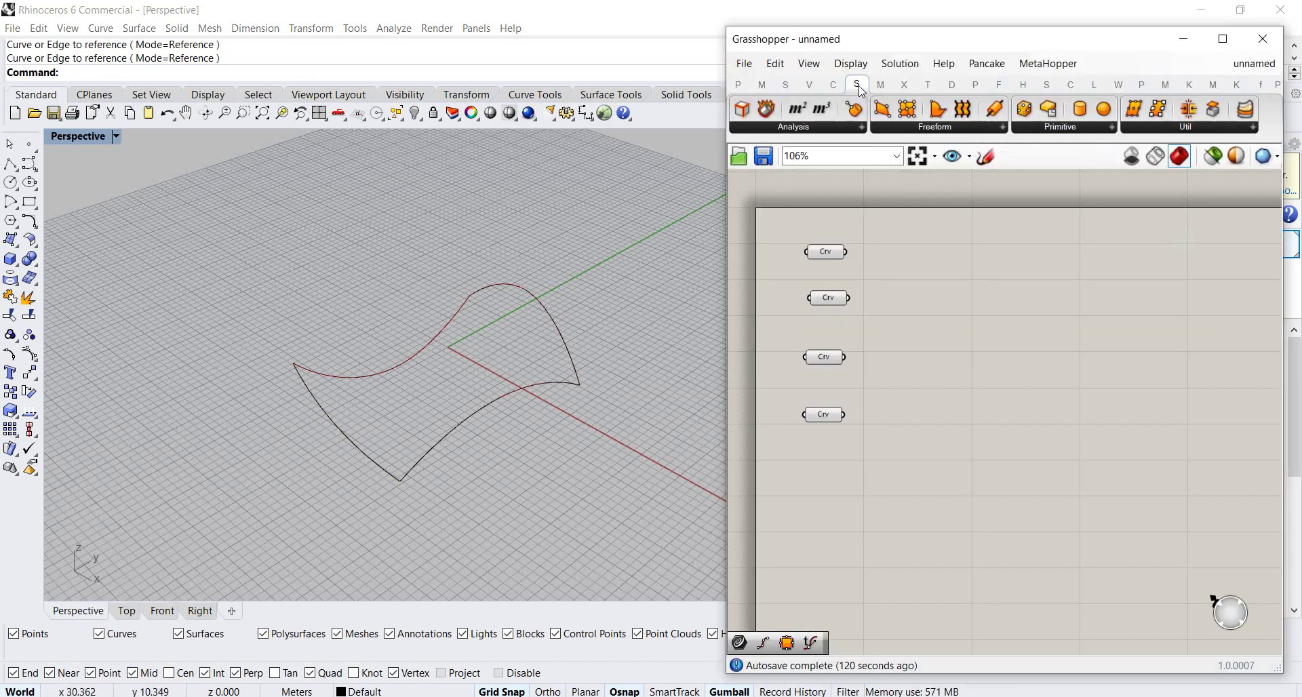
click(924, 132)
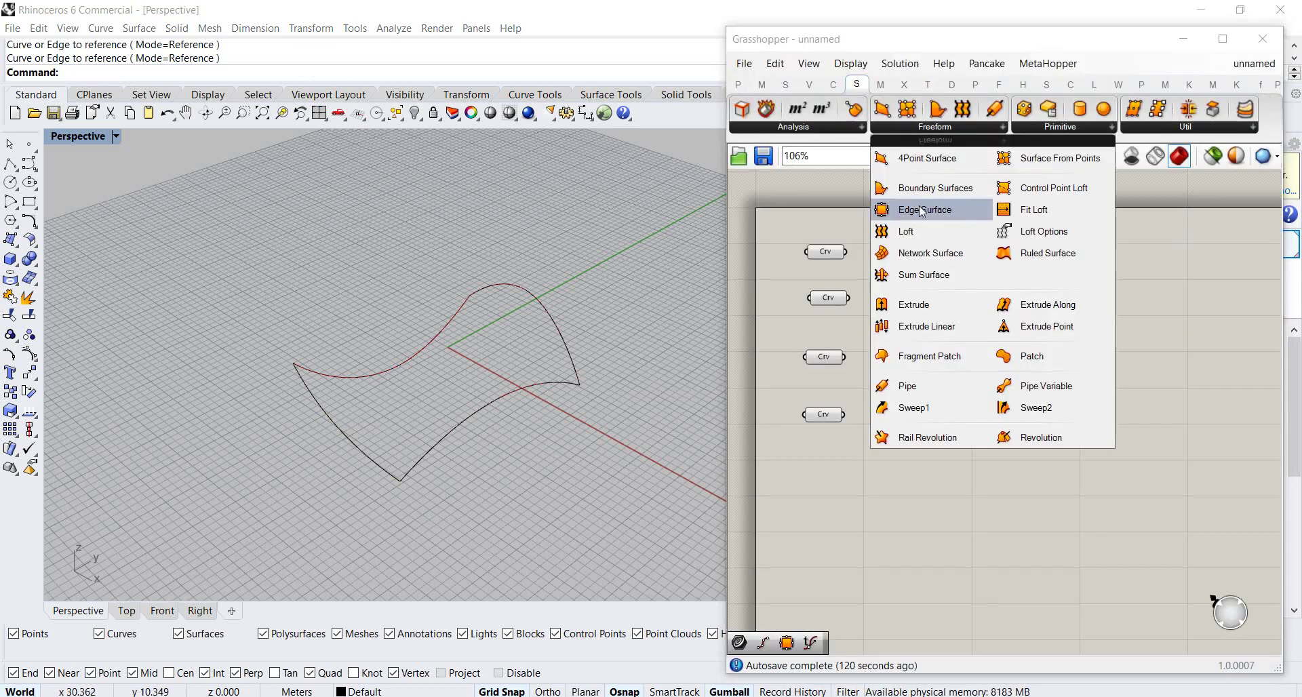
click(895, 210)
click(987, 338)
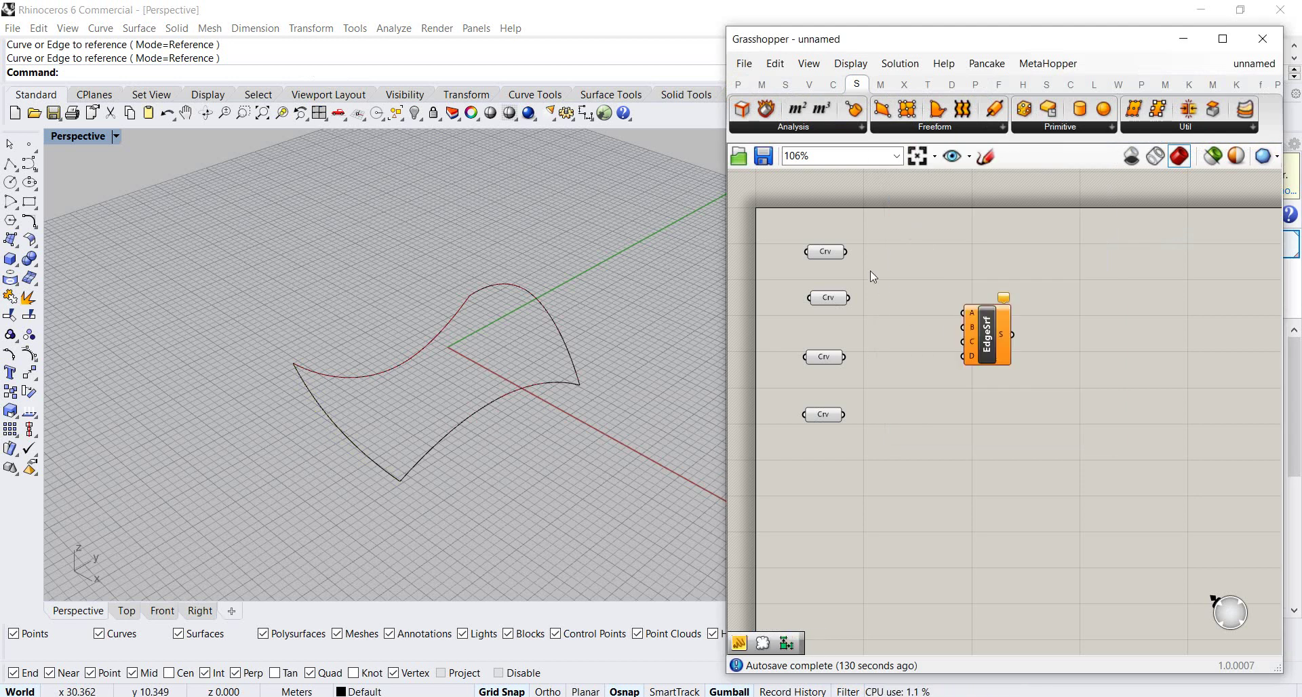
Connect the four Curve parameters in order to the Edge Surface inputs A, B, C and D, and move the component closer to them
drag(846, 253, 964, 312)
drag(849, 297, 963, 326)
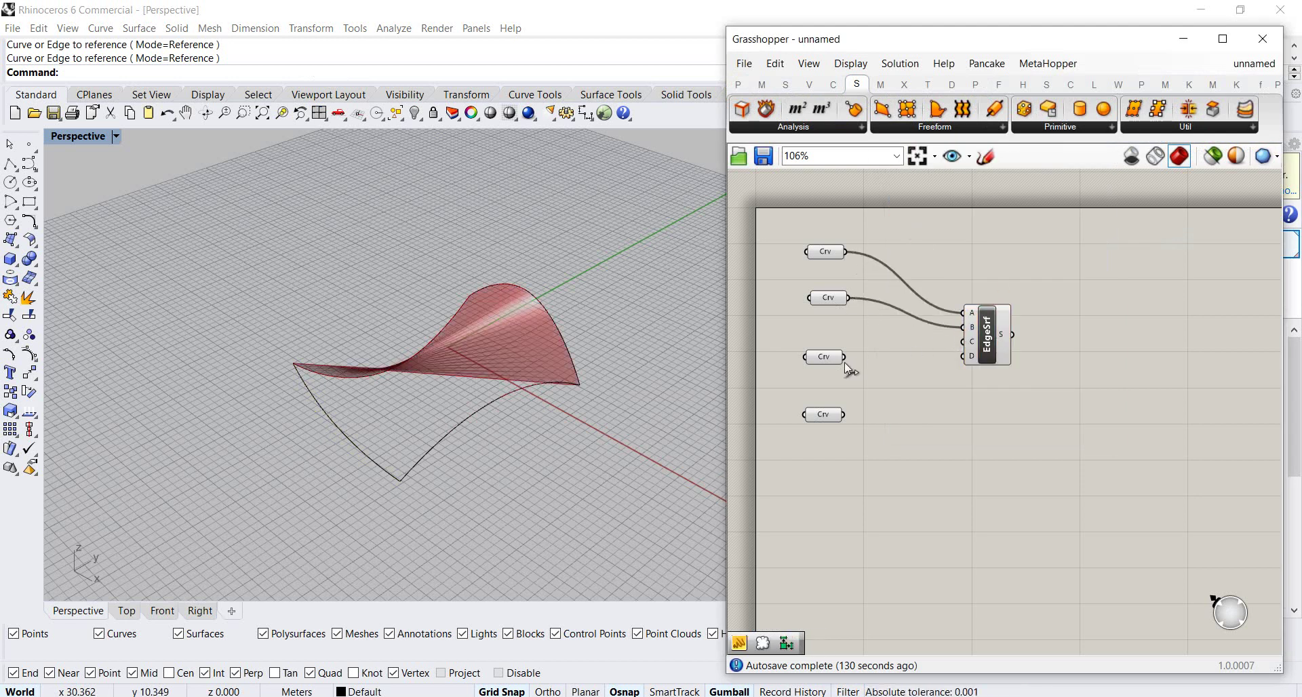
drag(845, 359, 955, 344)
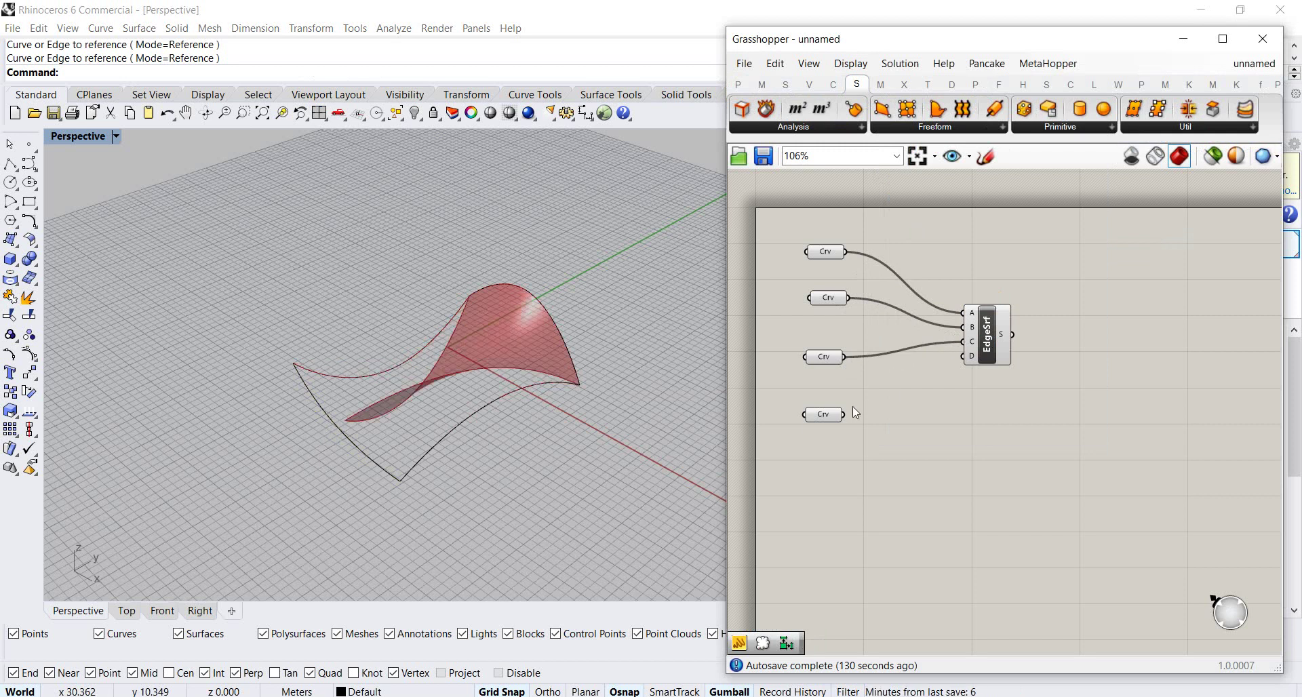
drag(844, 414, 961, 340)
click(995, 339)
click(959, 263)
right_drag(503, 336, 711, 343)
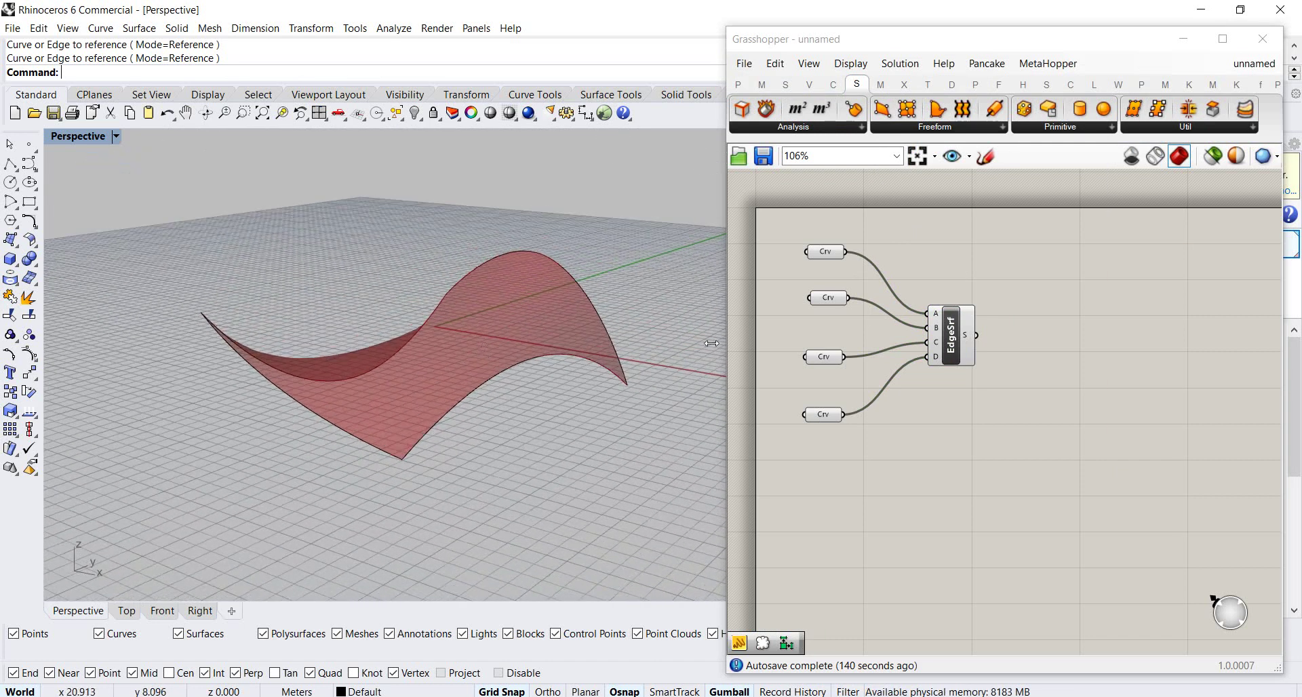
click(1068, 290)
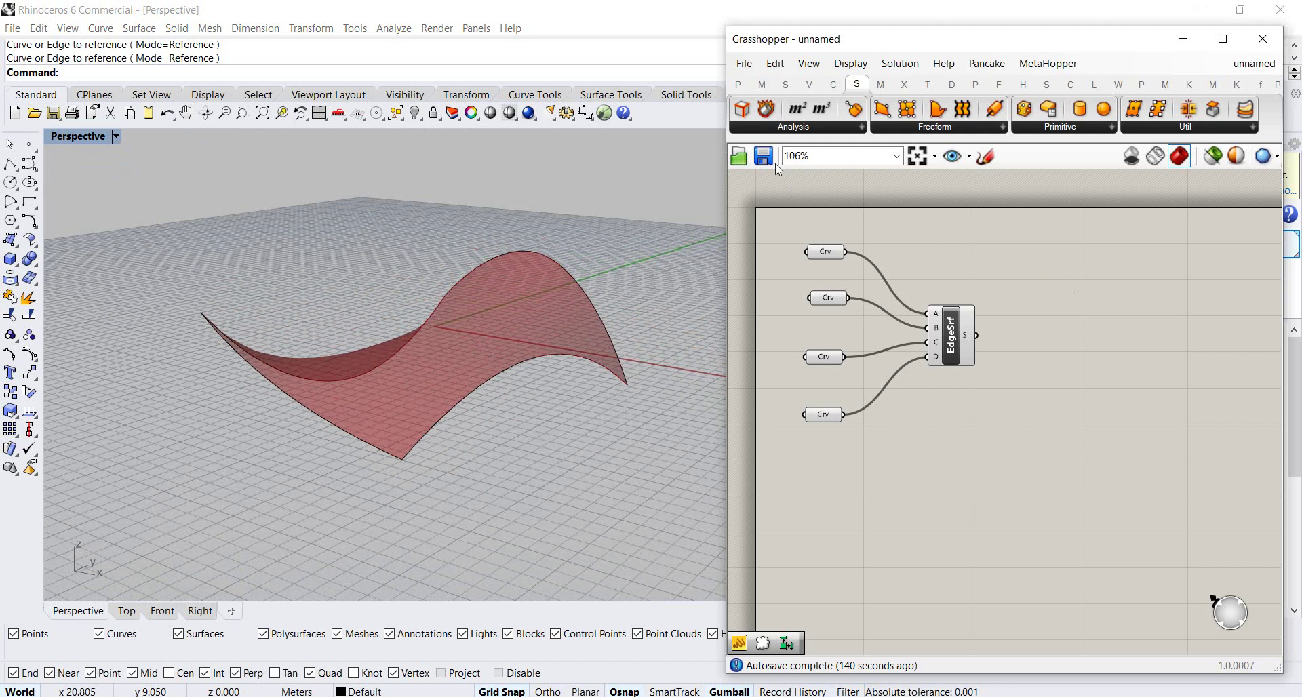
Add a Divide Domain² component beside Edge Surface and feed the edge surface into its domain input I
click(761, 84)
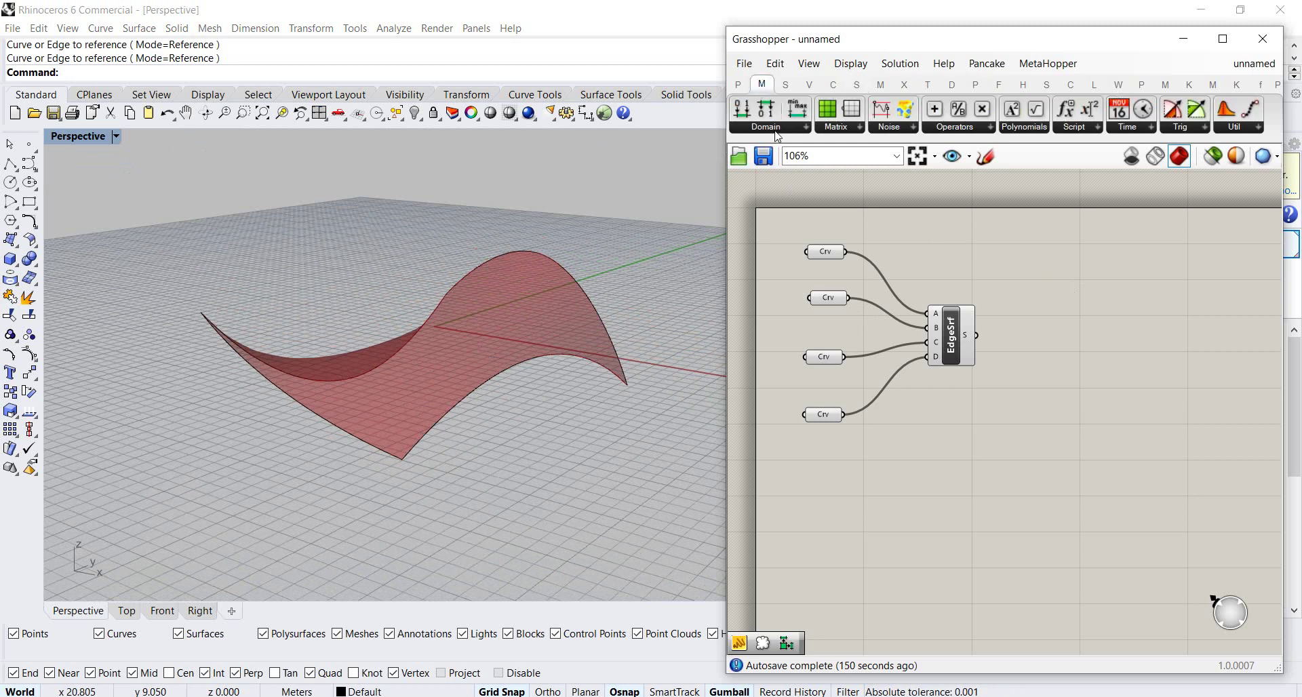
click(778, 129)
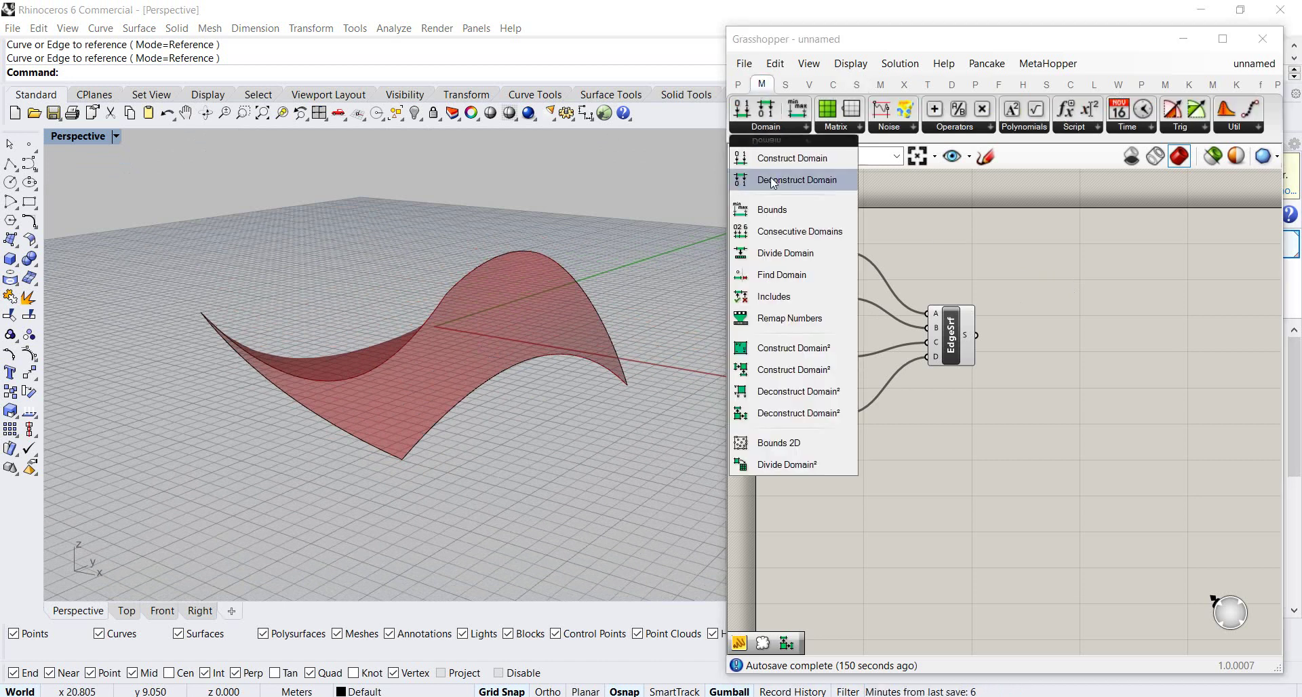
click(783, 466)
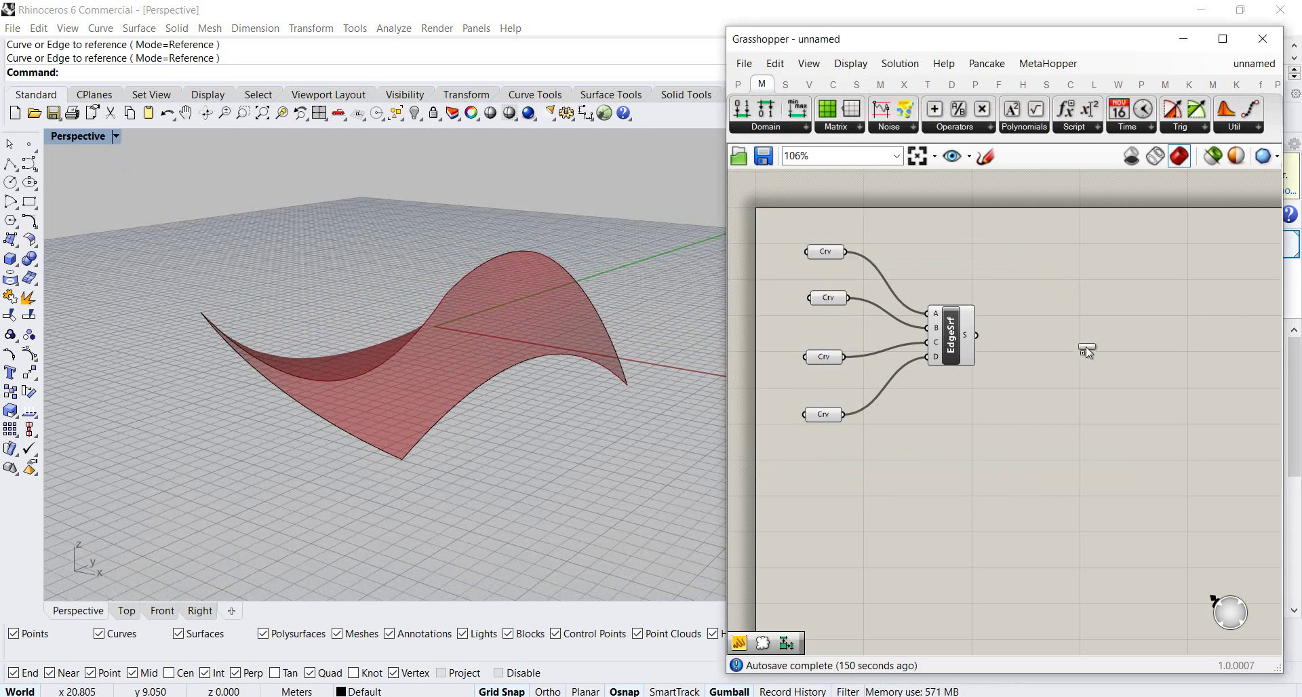
click(1102, 335)
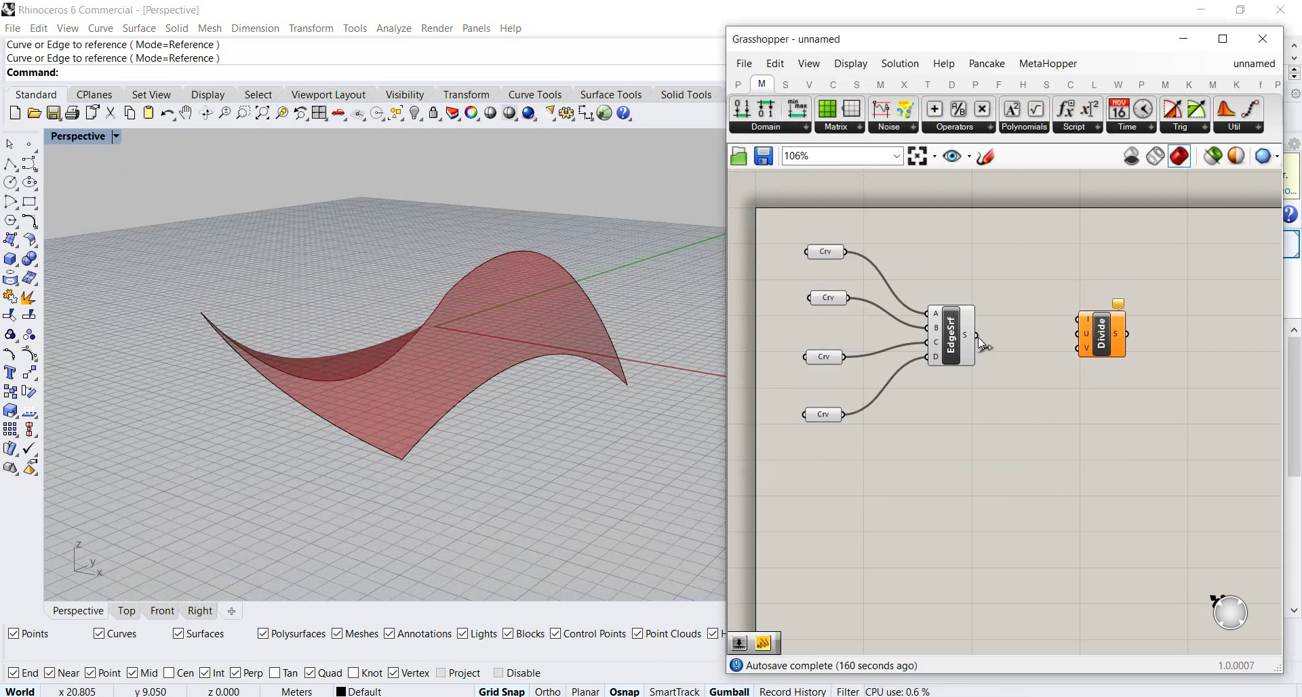
drag(978, 337, 1075, 324)
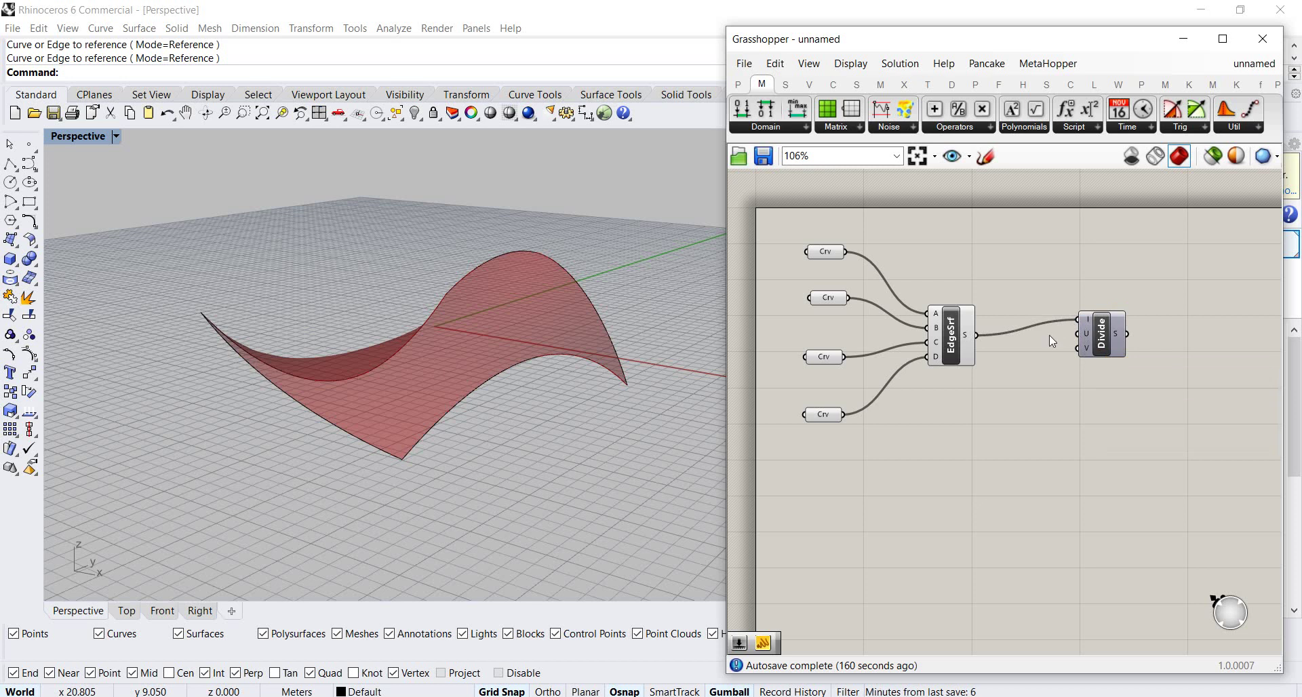
Add a number slider below the Edge Surface component with integer rounding and a maximum of 15
click(738, 88)
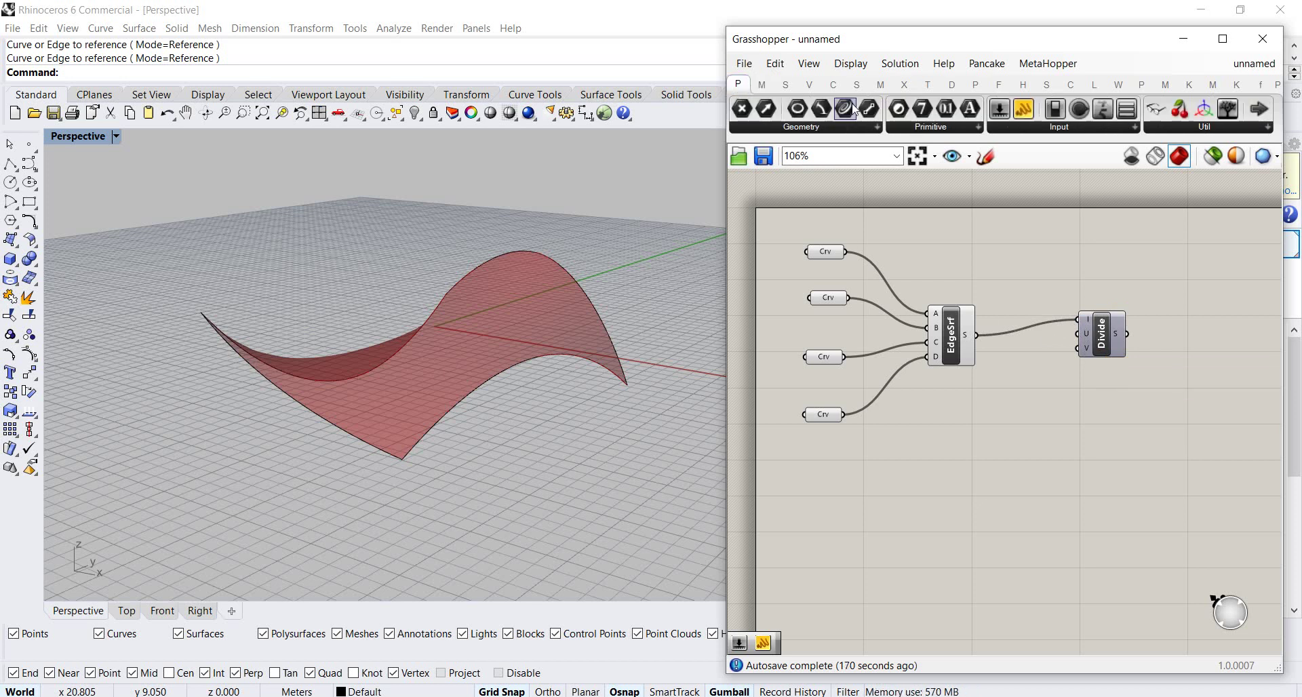
drag(1001, 110, 969, 415)
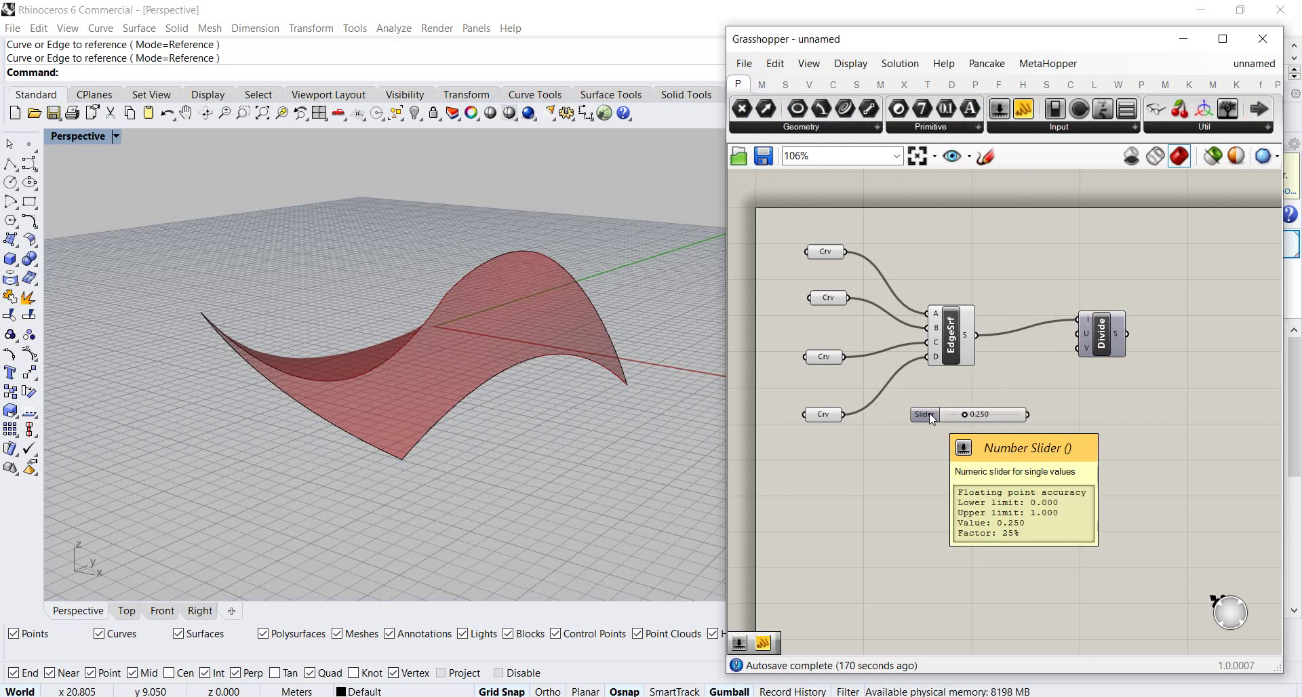
double_click(925, 414)
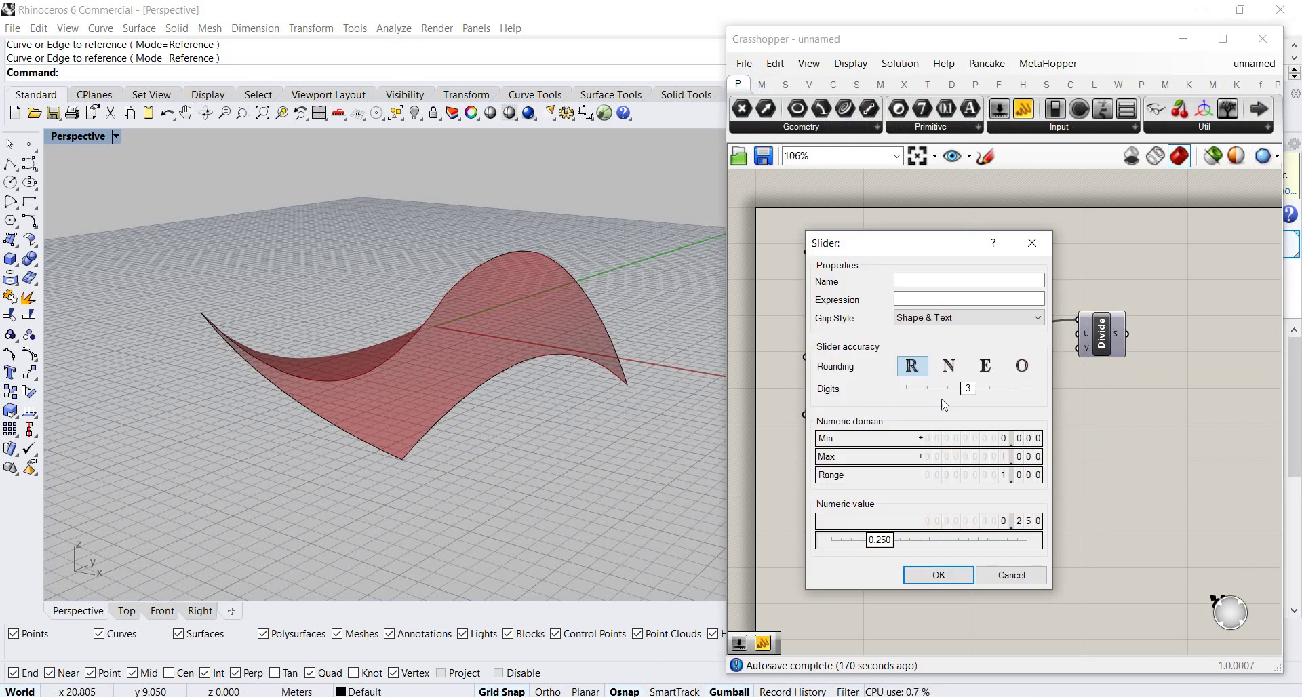
click(951, 365)
double_click(1018, 457)
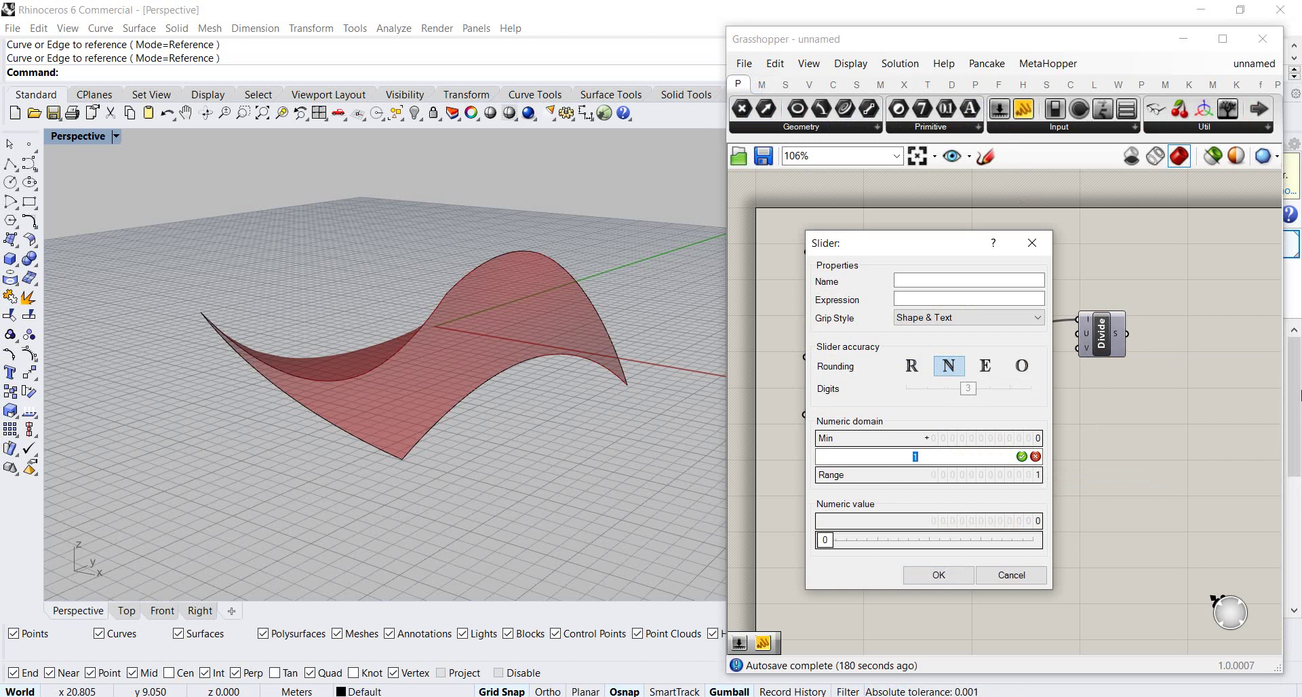
text(1)
click(1022, 457)
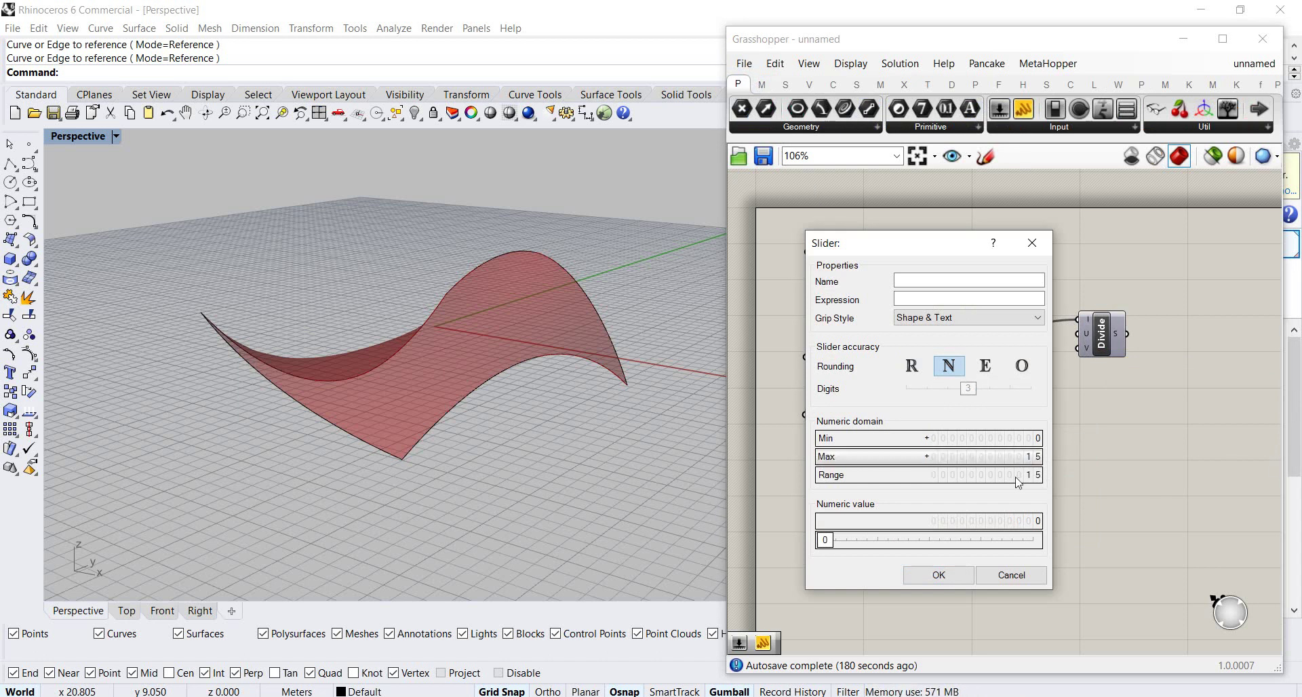
click(954, 572)
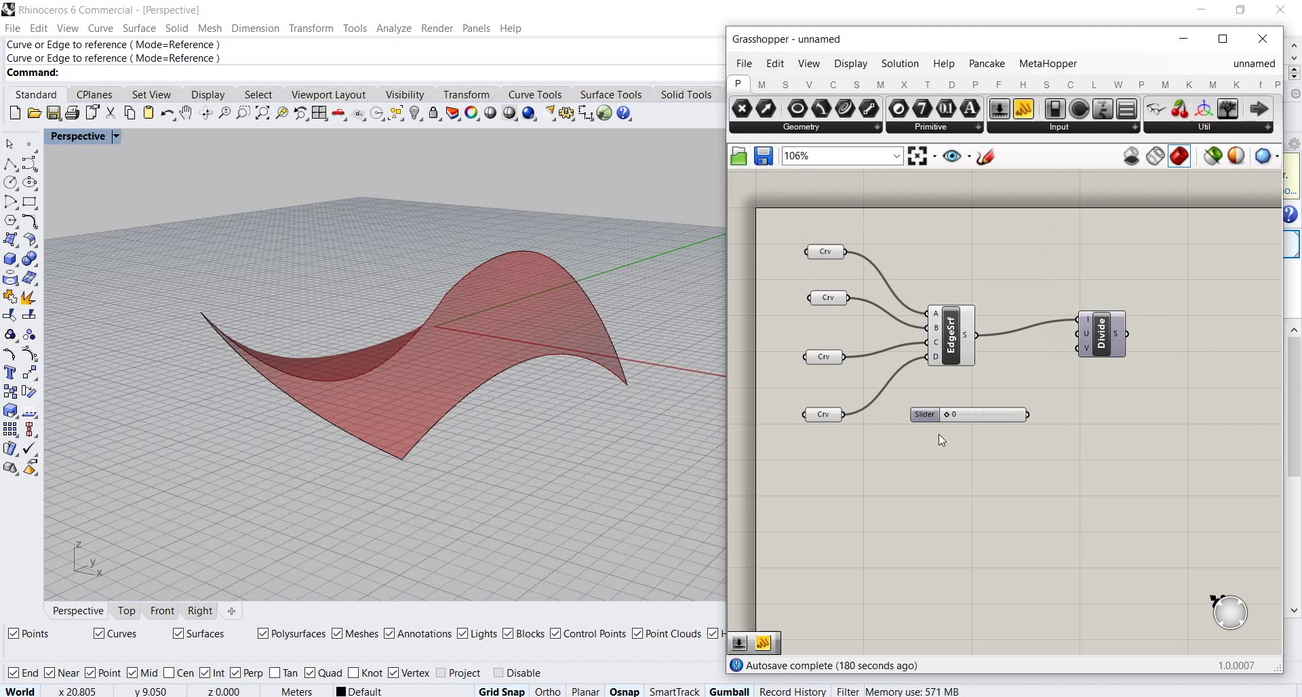
Set the integer slider to 4 and move it closer beneath the Edge Surface component
click(926, 413)
right_click(926, 413)
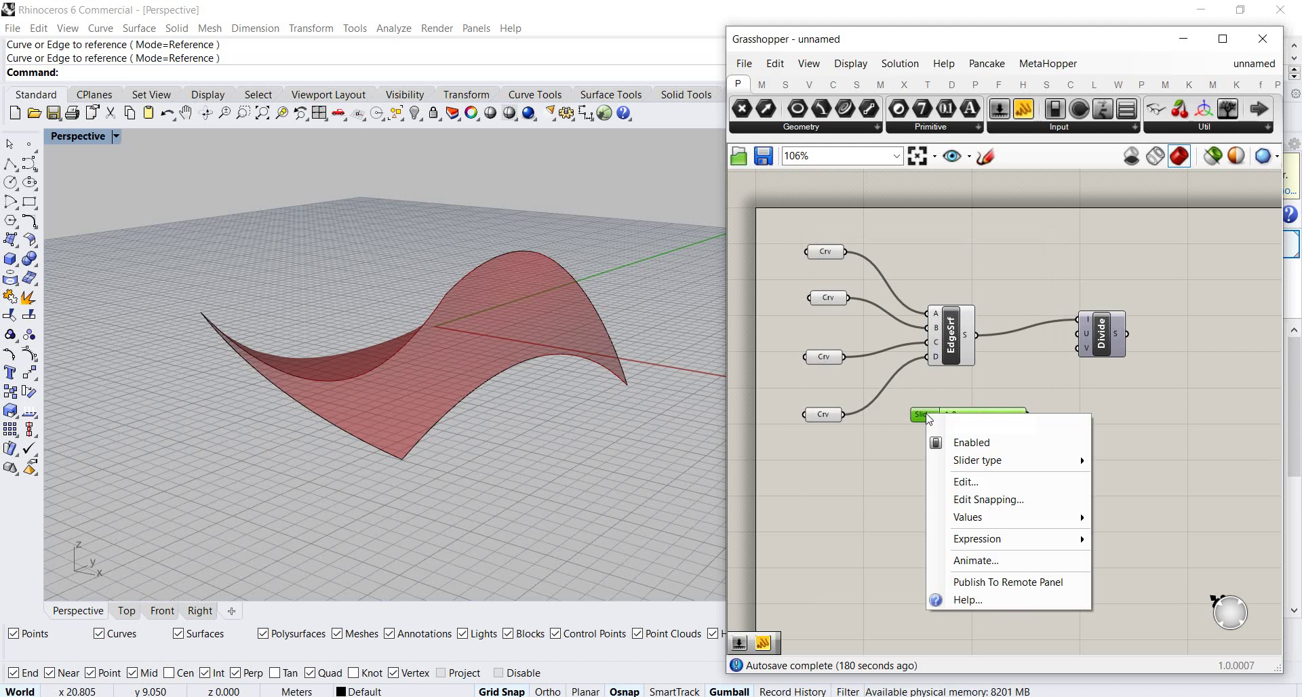
click(886, 465)
drag(921, 417, 983, 400)
click(973, 457)
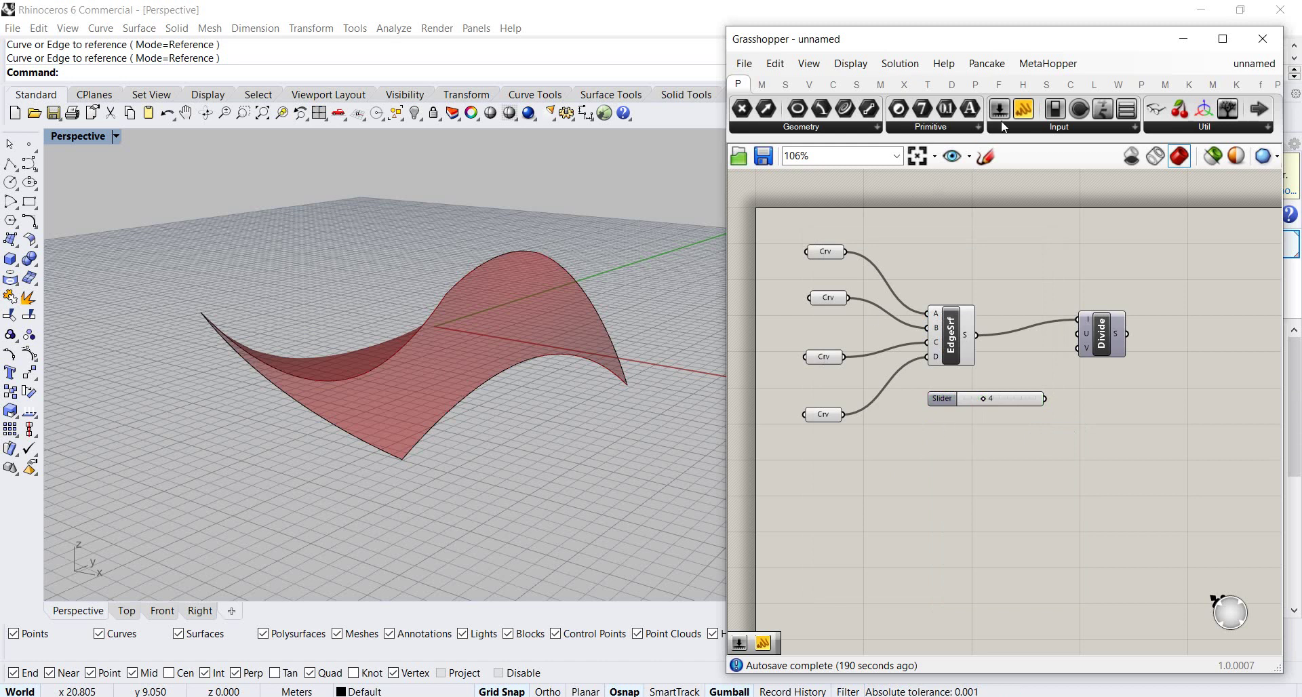
Add a second number slider below the first with integer rounding and a maximum of 15, and set it to 5
drag(1003, 114, 982, 444)
double_click(936, 443)
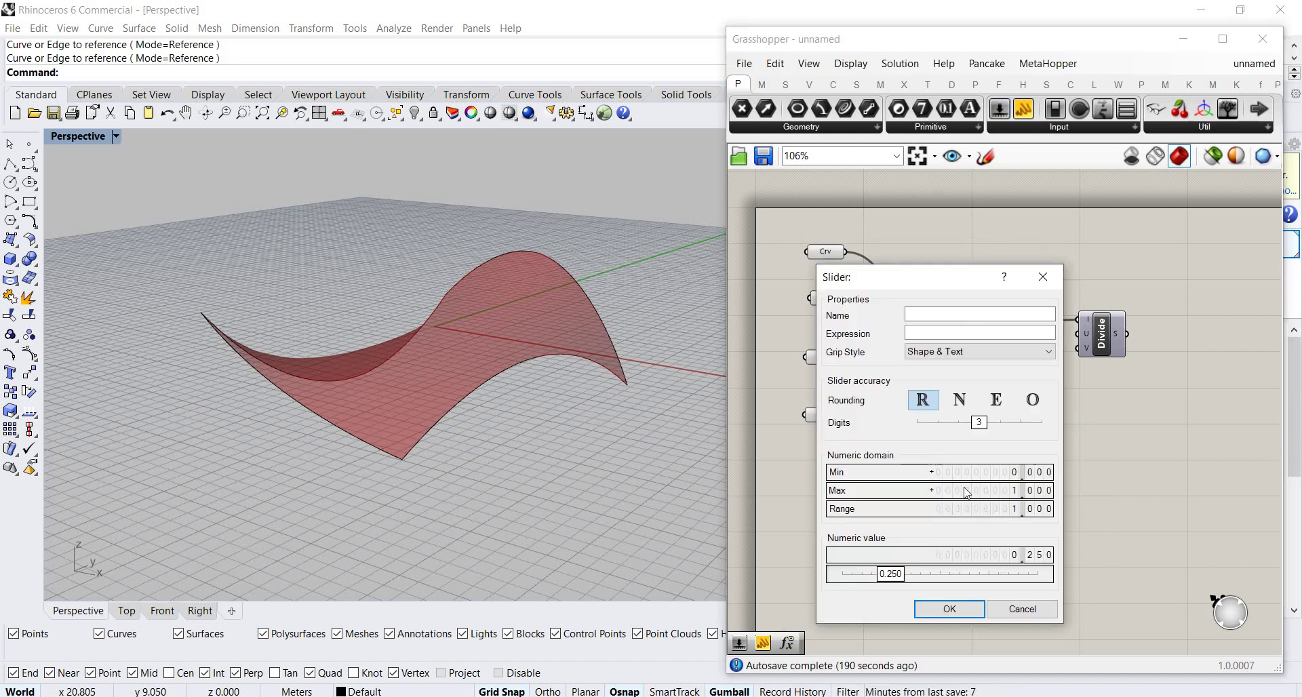
click(962, 407)
double_click(1013, 491)
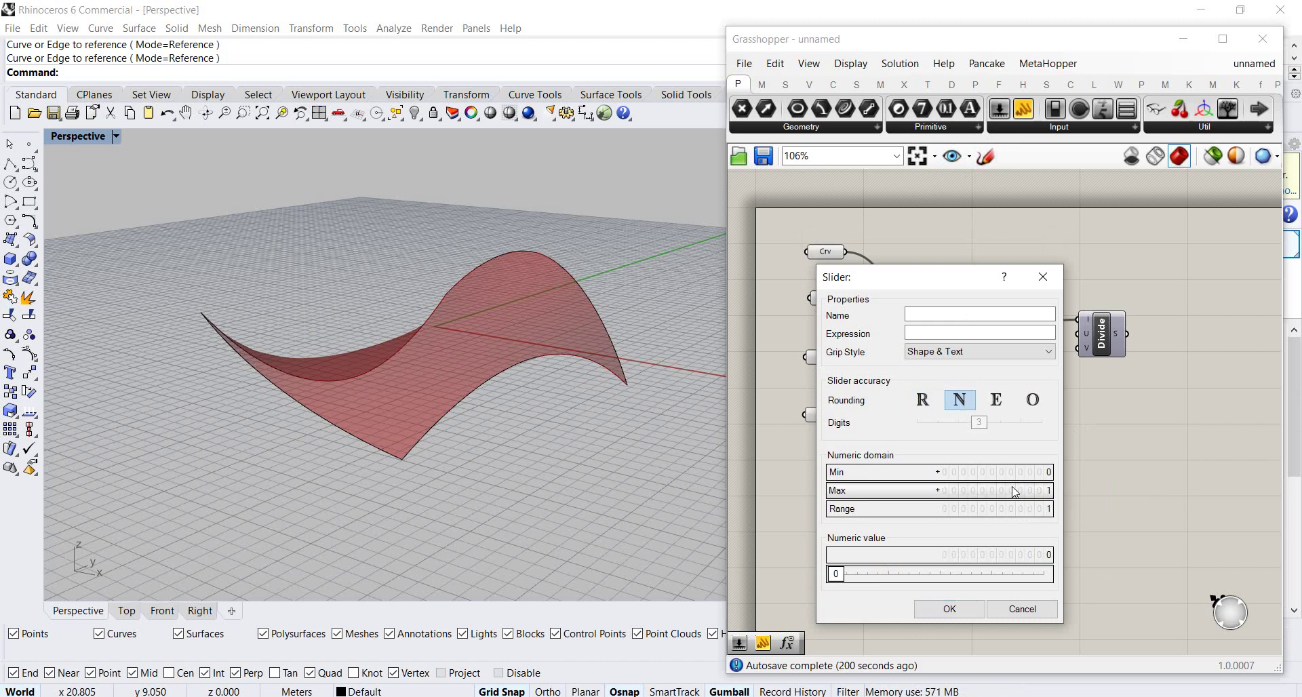
text(15)
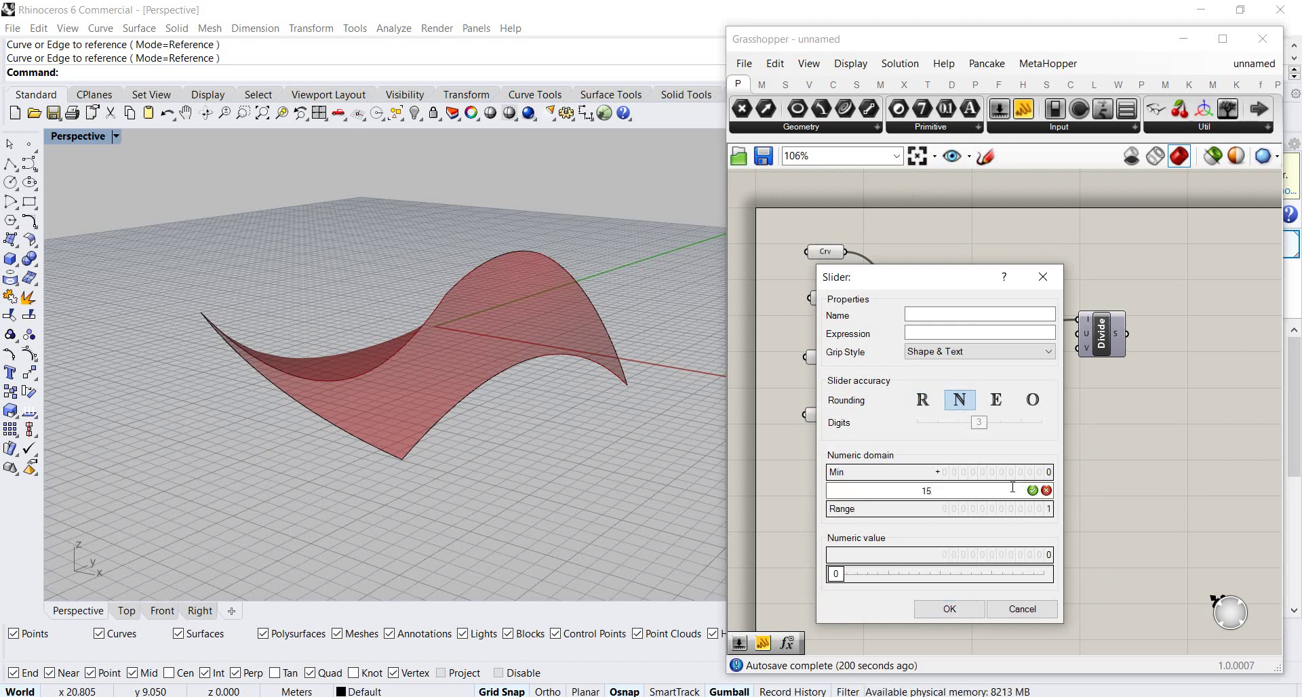
click(1033, 491)
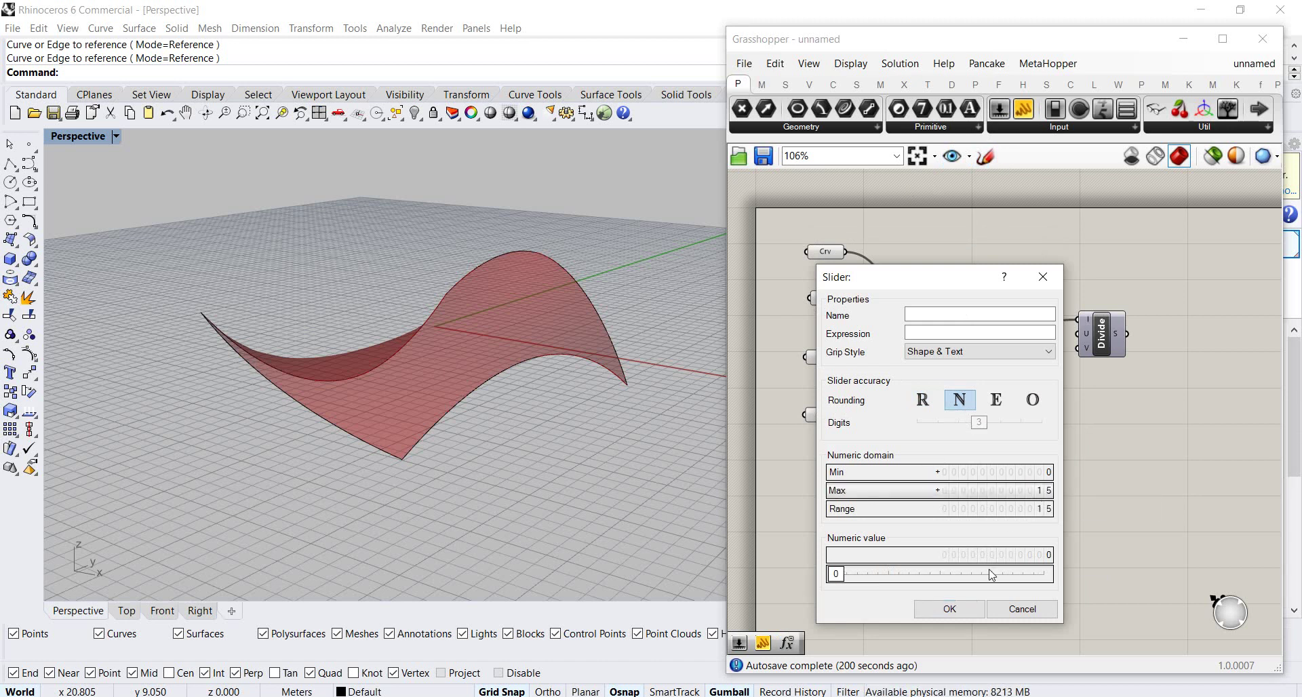
click(950, 609)
drag(959, 444, 983, 443)
click(1095, 459)
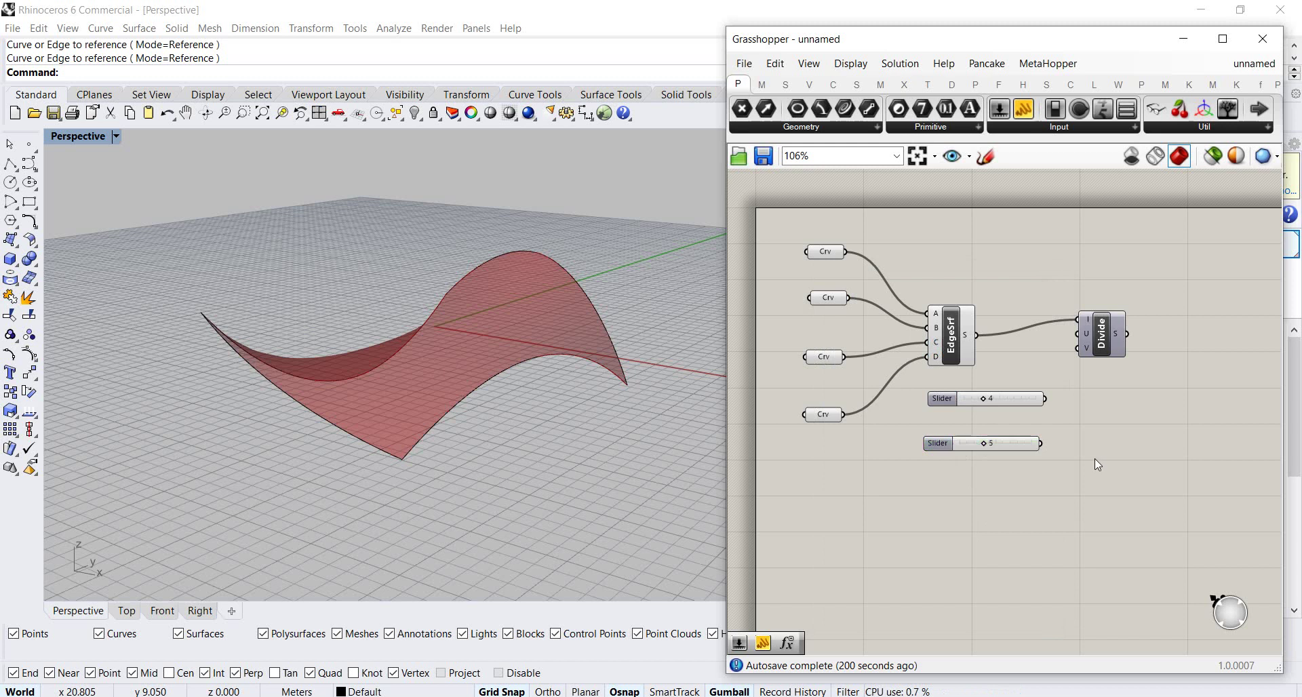
Connect the upper slider to the Divide Domain² input U and the lower one to V, and stack both sliders neatly
drag(1046, 402, 1078, 333)
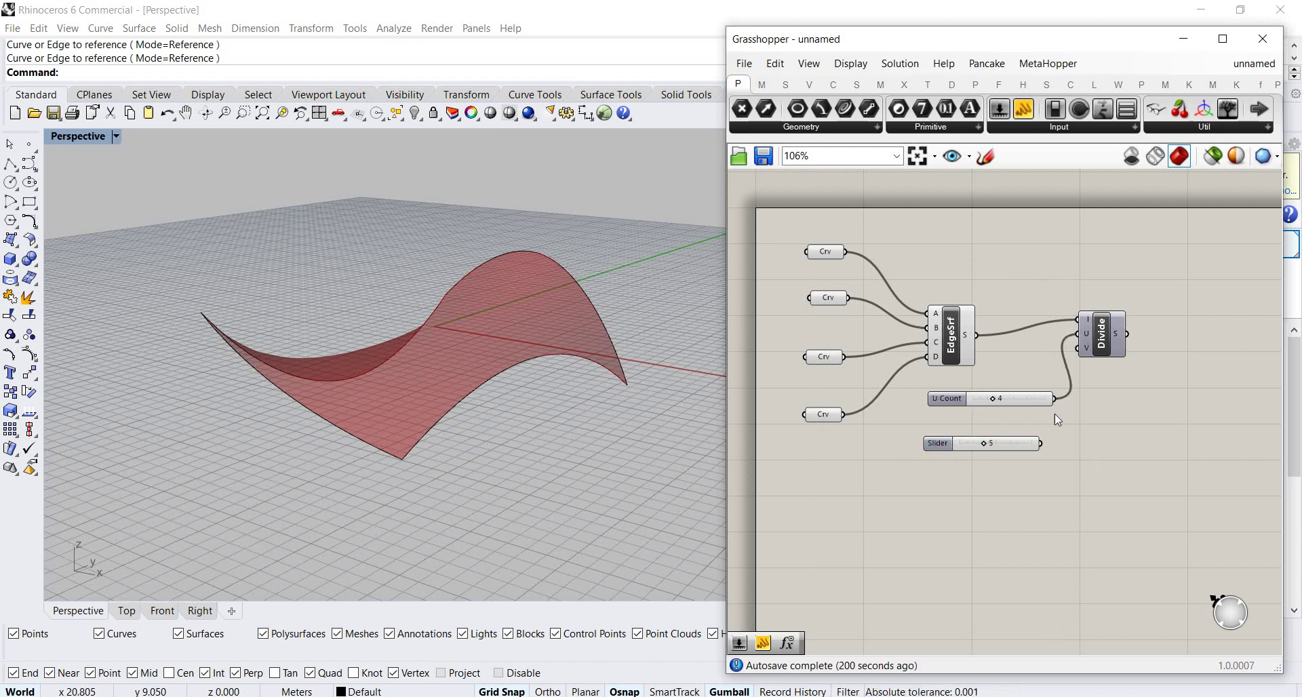
drag(1043, 447, 1078, 348)
drag(1028, 403, 1019, 394)
drag(951, 446, 944, 418)
click(995, 505)
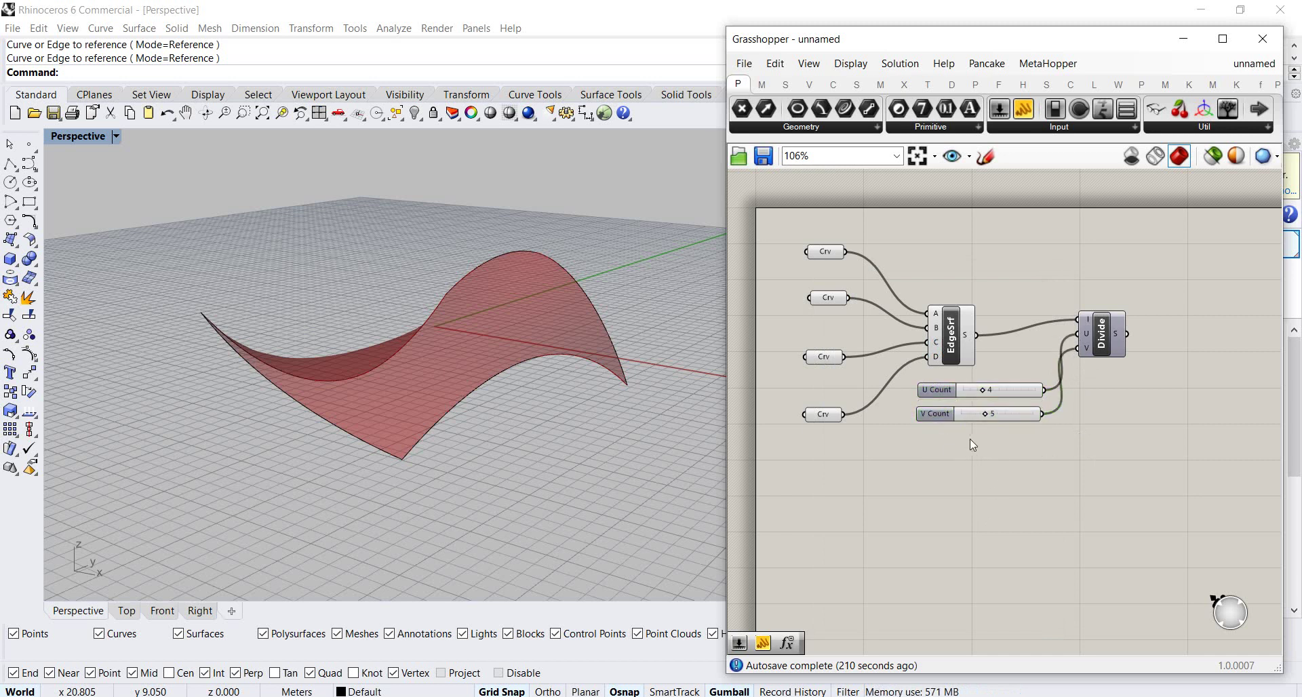
Place an Isotrim component on the canvas beyond the Divide Domain² component
scroll(970, 438, down, 3)
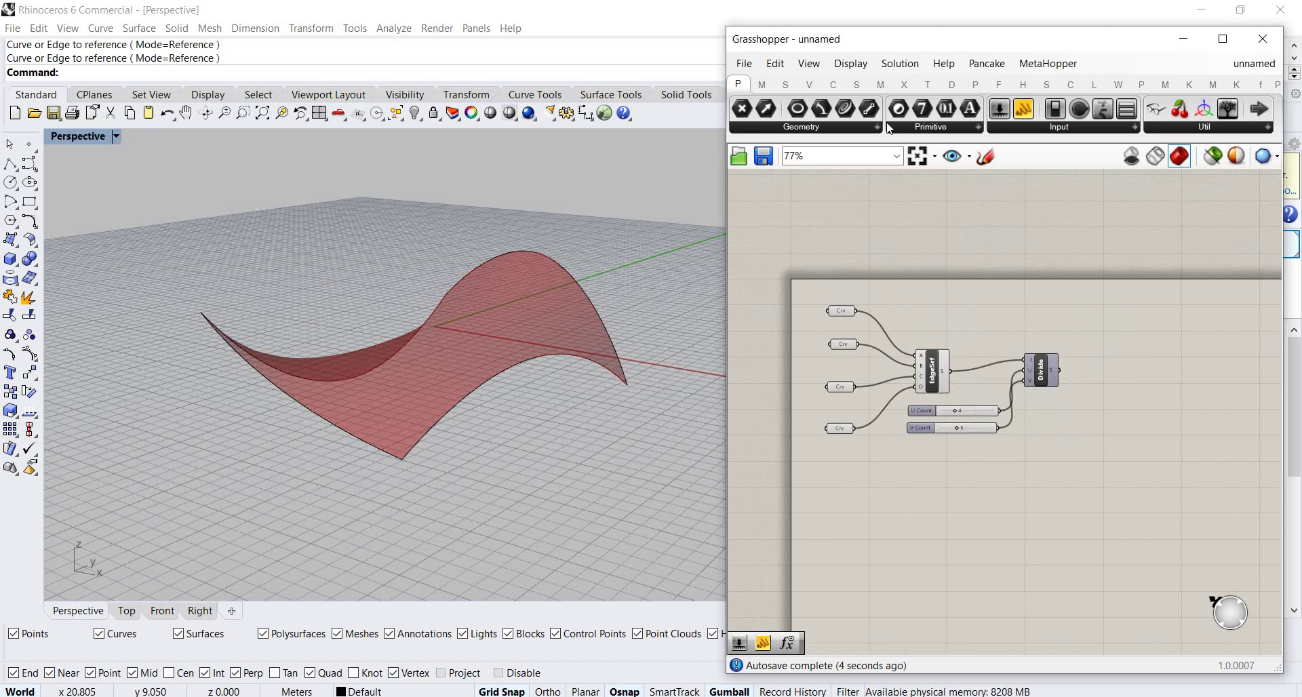
click(857, 85)
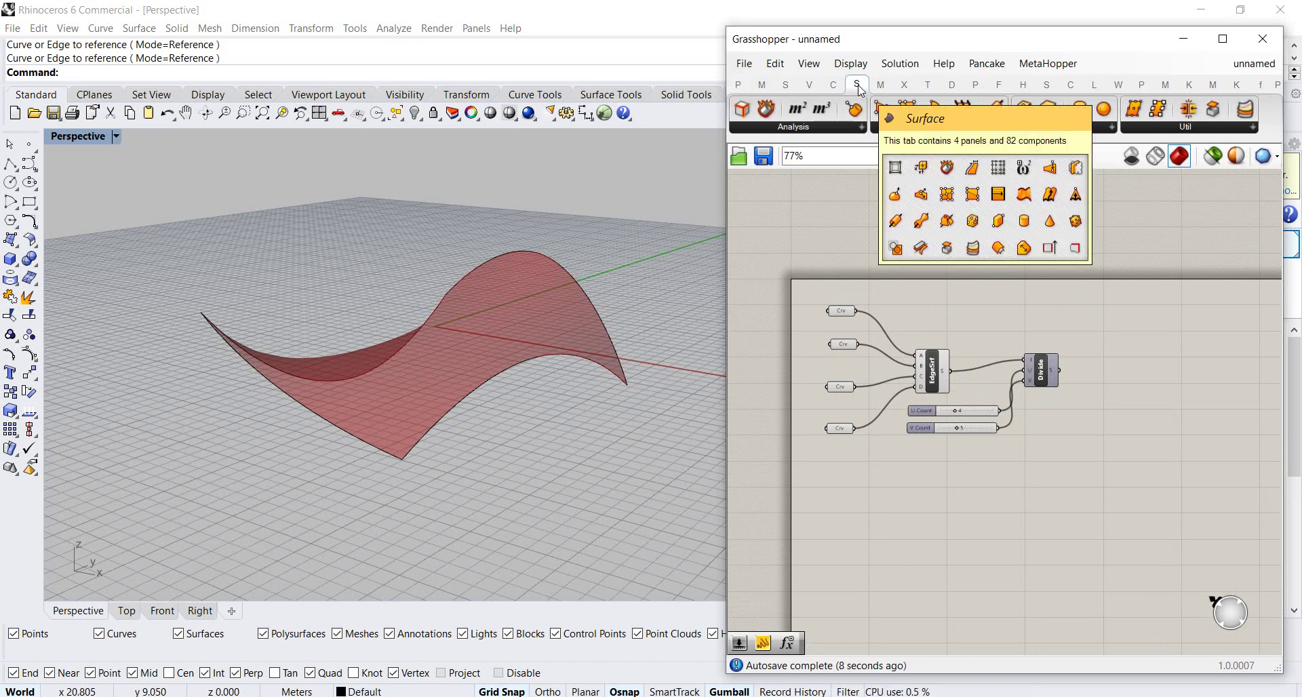
click(1145, 129)
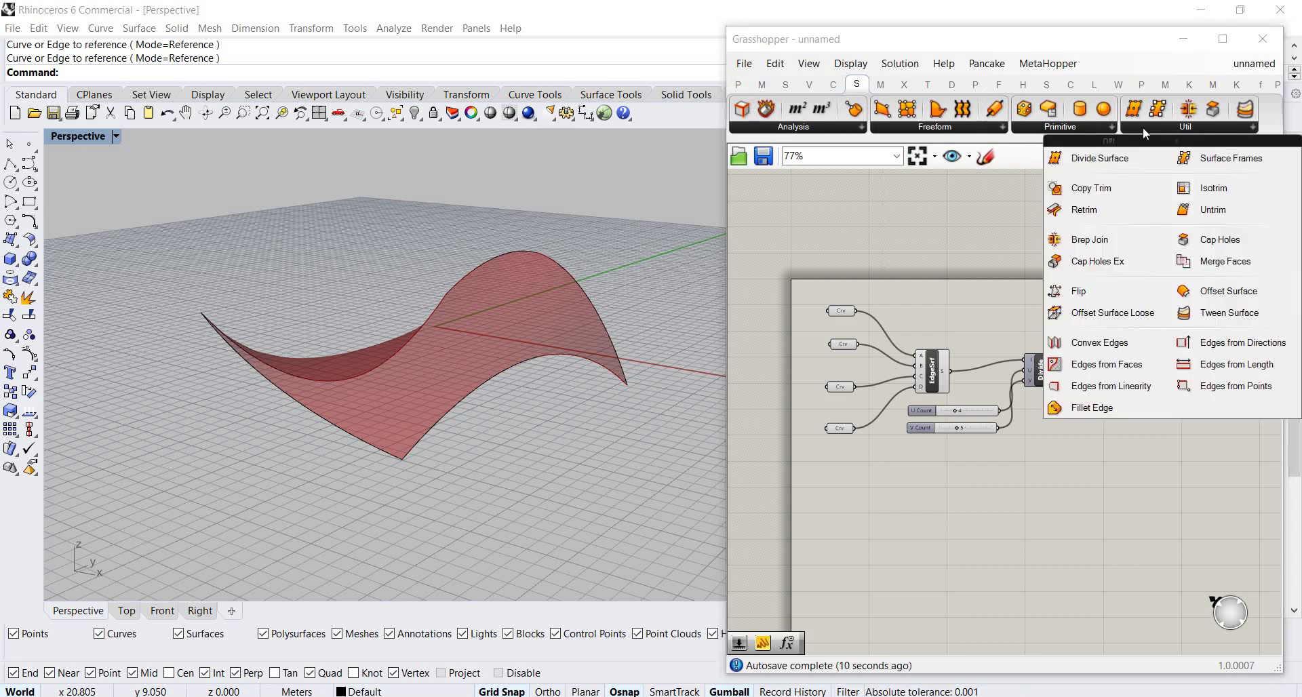
click(1214, 189)
click(1125, 368)
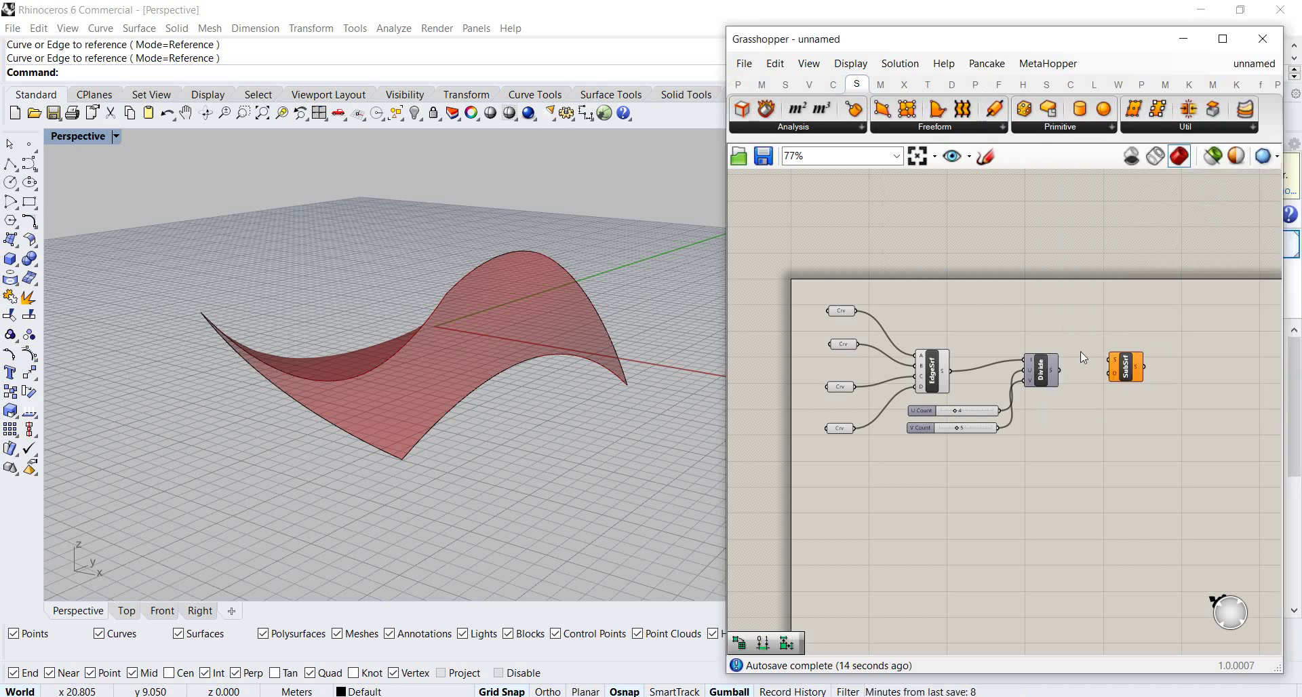
Connect the edge surface to Isotrim's surface input and the divided domain segments to its domain input, raising Isotrim above the Divide component
scroll(1080, 352, up, 2)
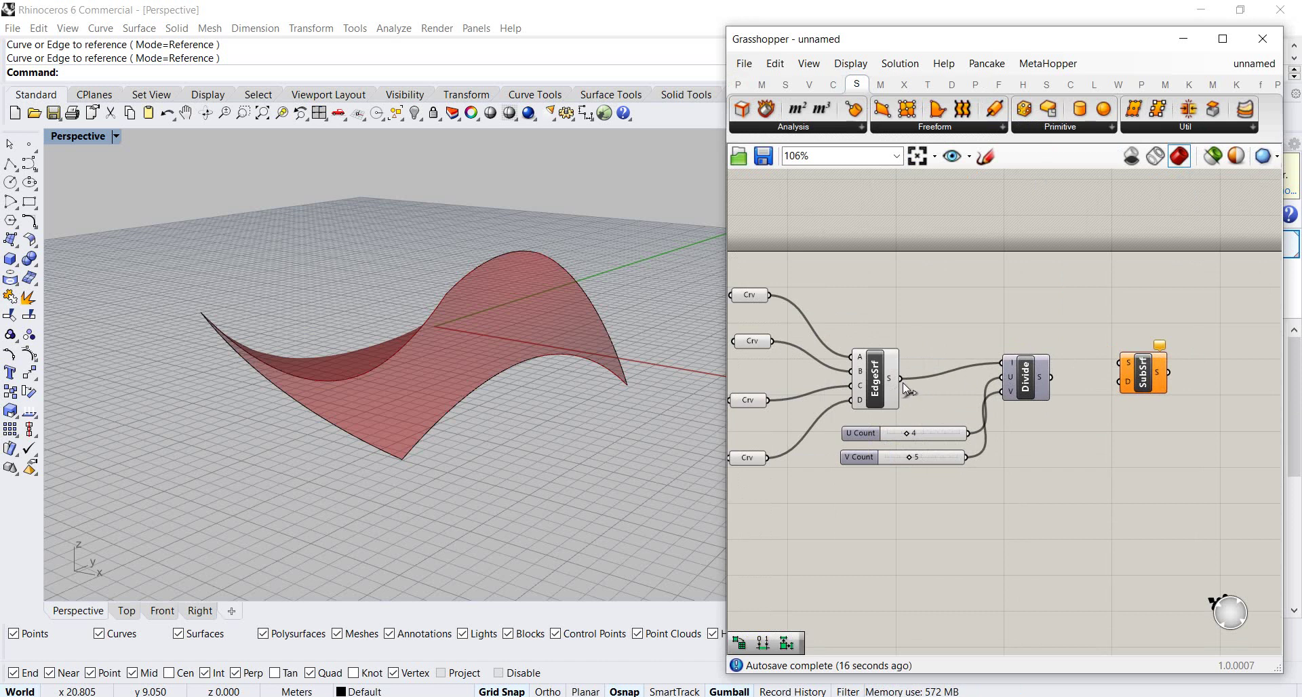
drag(900, 379, 1141, 314)
click(1134, 356)
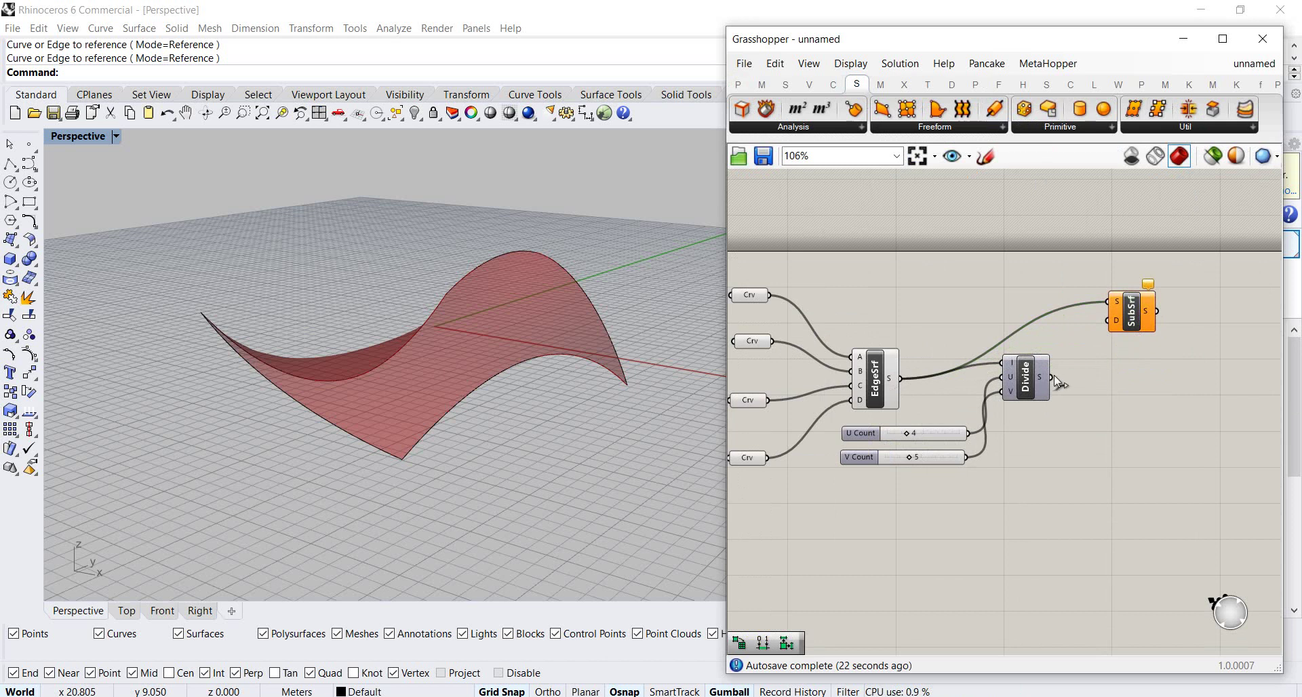
drag(1054, 376, 1100, 327)
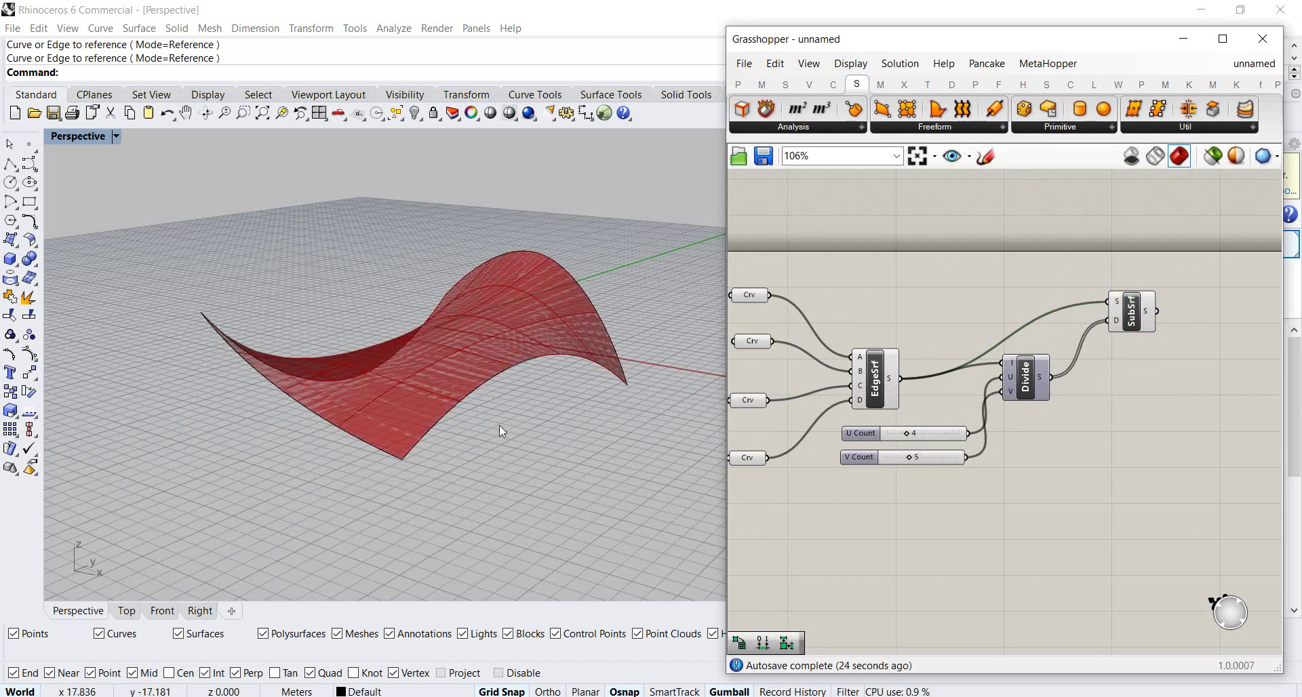
right_drag(570, 364, 575, 413)
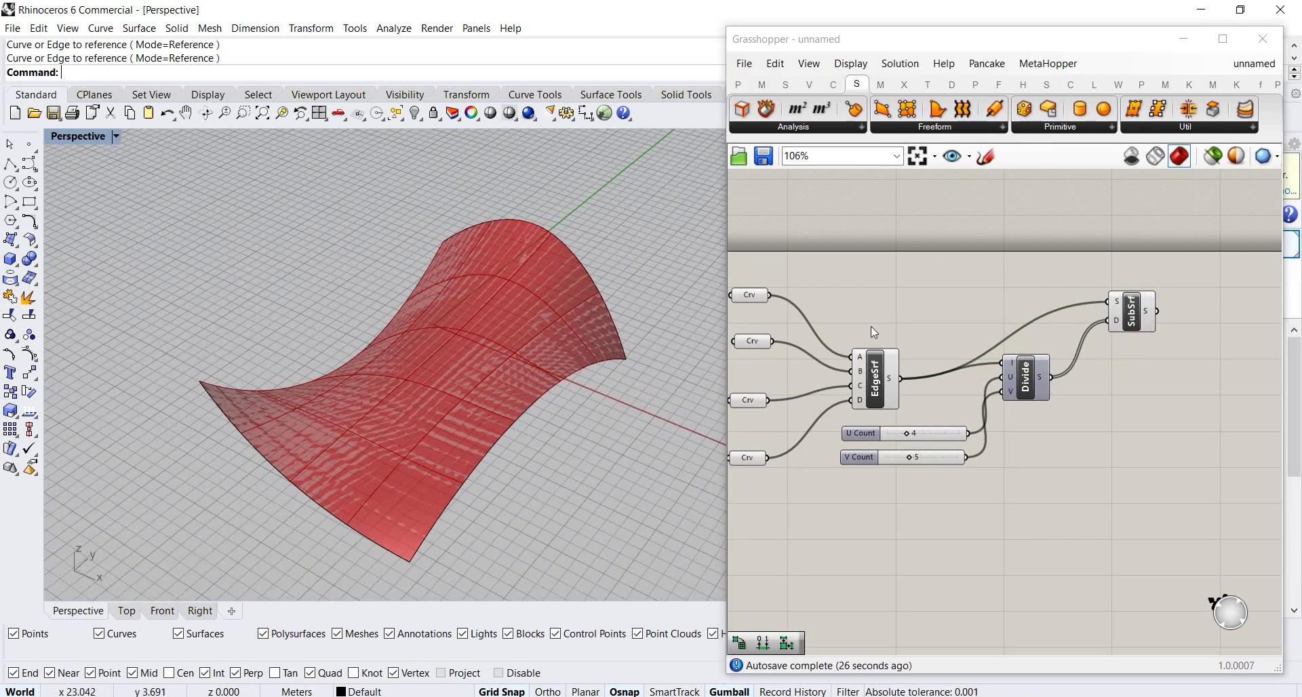
Turn off the preview of the Edge Surface component and set both the U Count and V Count sliders to 7
click(876, 387)
right_click(878, 386)
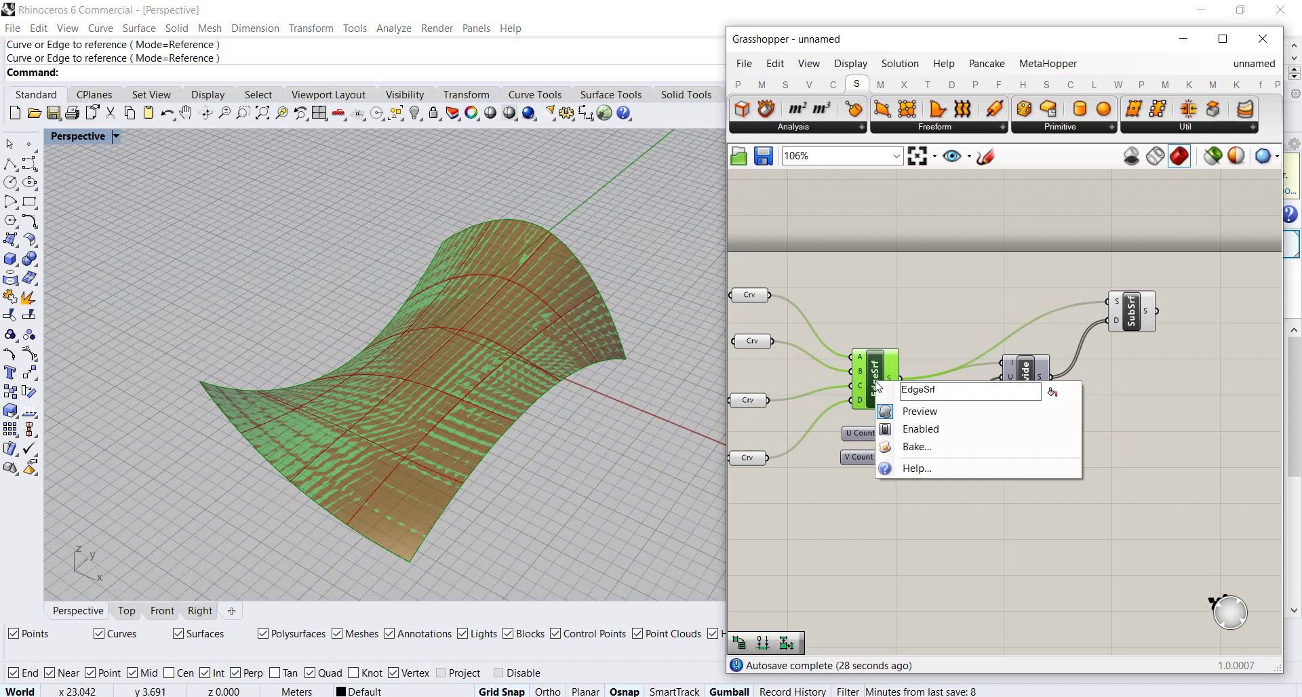
click(919, 411)
click(918, 327)
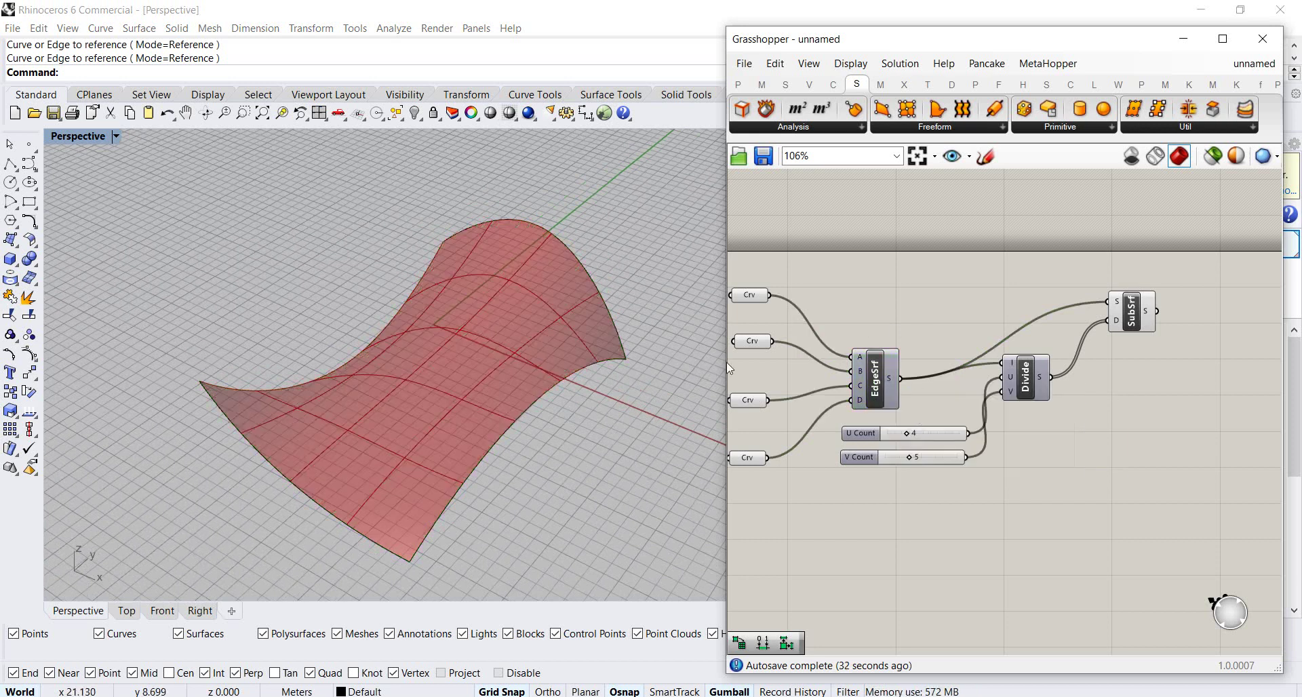
mouse_move(593, 365)
right_down()
mouse_move(619, 465)
mouse_move(665, 348)
mouse_move(602, 367)
right_up()
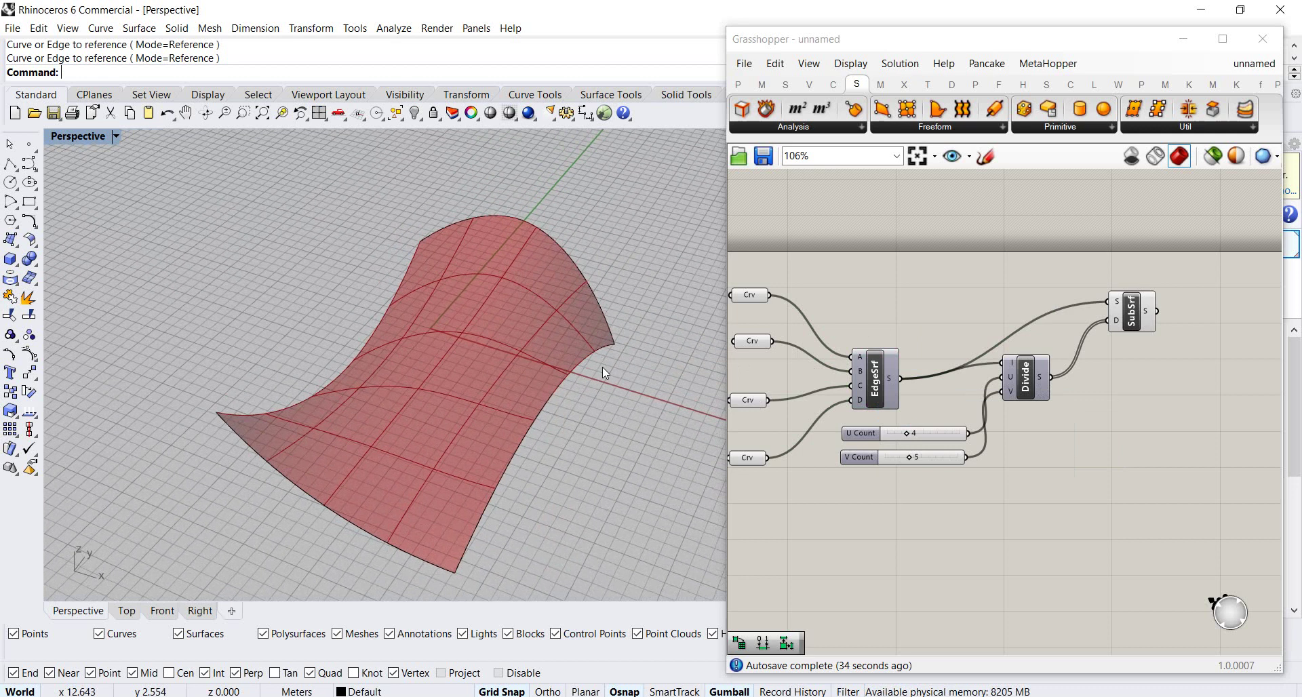
drag(908, 433, 918, 457)
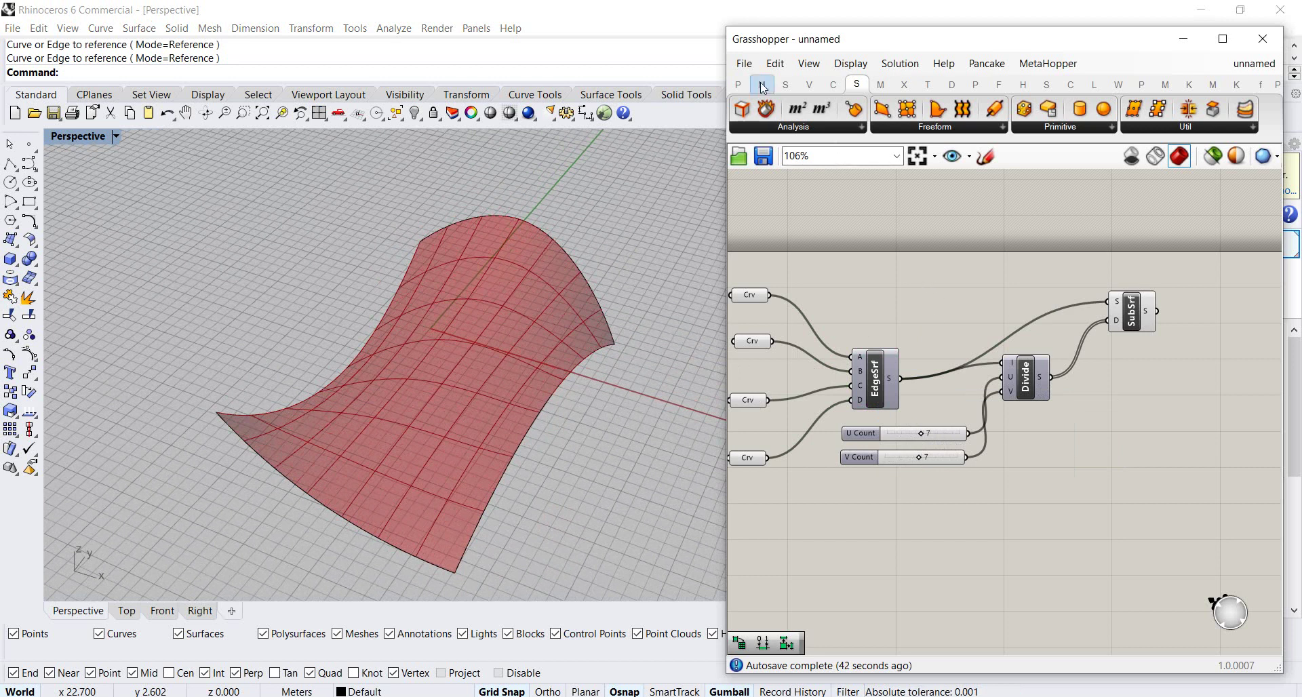
Add a panel beyond the Isotrim component, connect Isotrim's surface output to it, and enlarge the panel to show the list
click(738, 83)
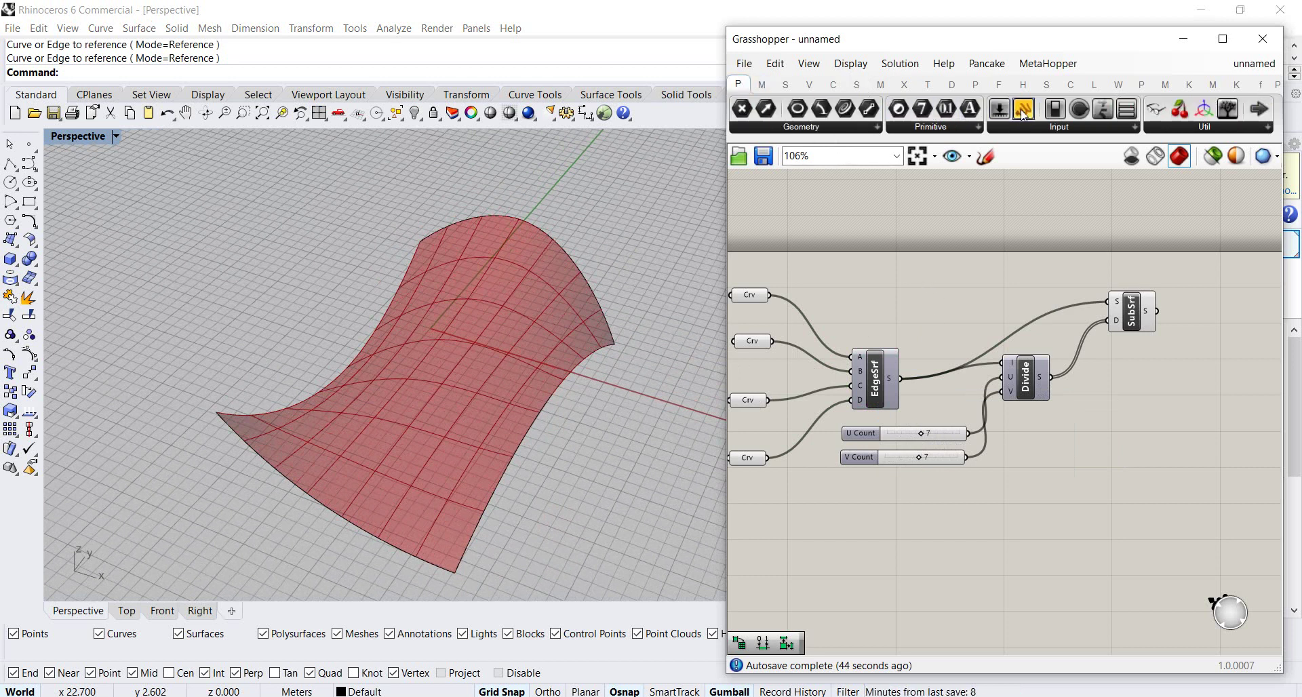
drag(1024, 109, 1153, 312)
scroll(917, 236, down, 2)
scroll(1153, 294, up, 3)
drag(1046, 289, 1258, 516)
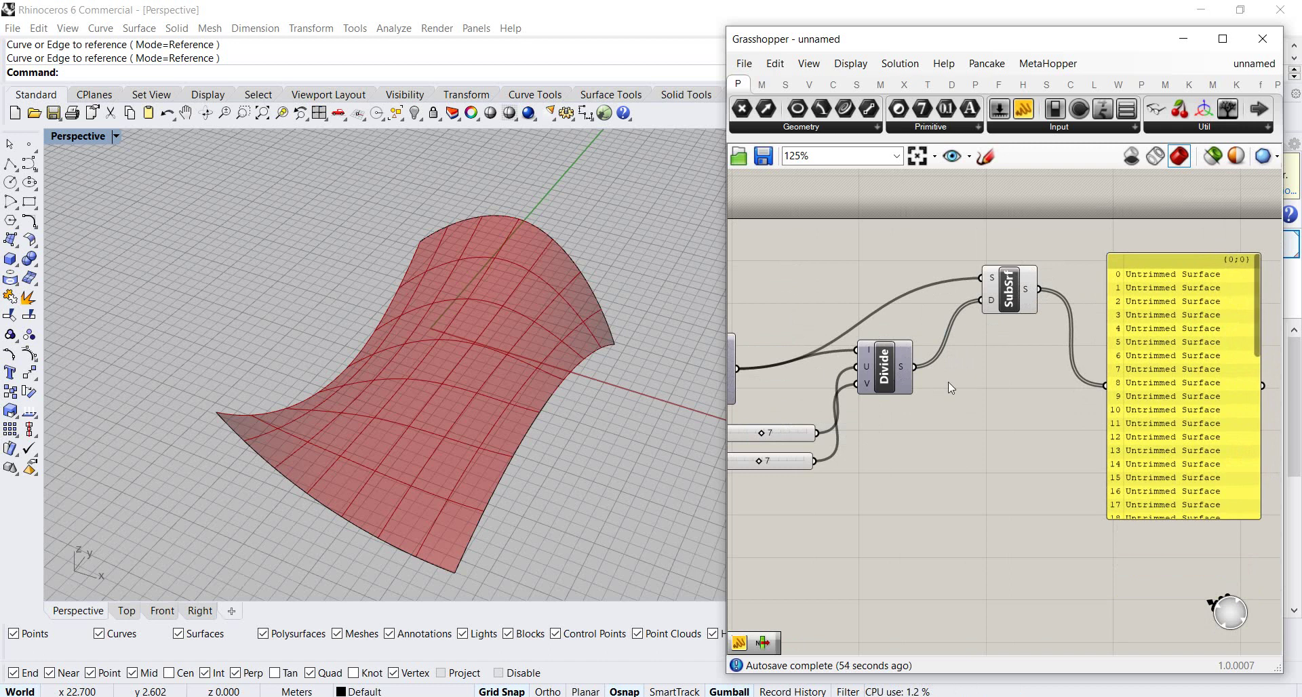
Set U Count to 4 and V Count to 3, and shorten the panel to fit its list
scroll(950, 390, down, 1)
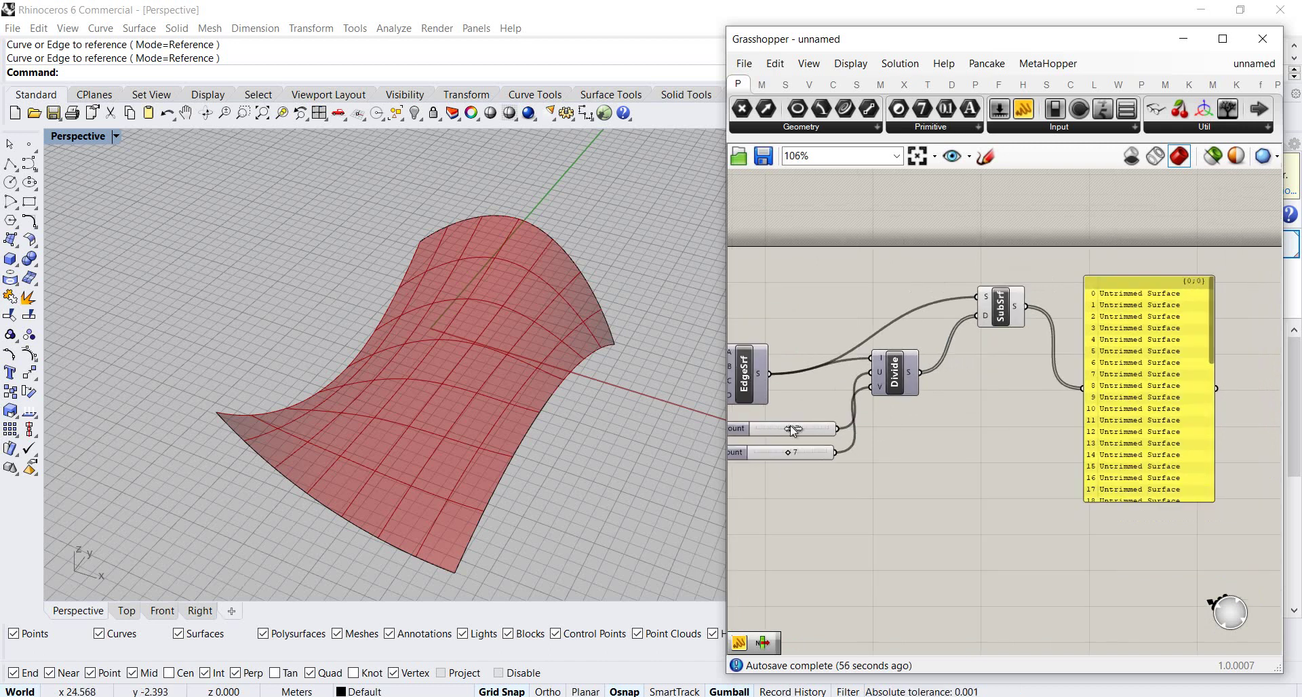
drag(791, 429, 770, 464)
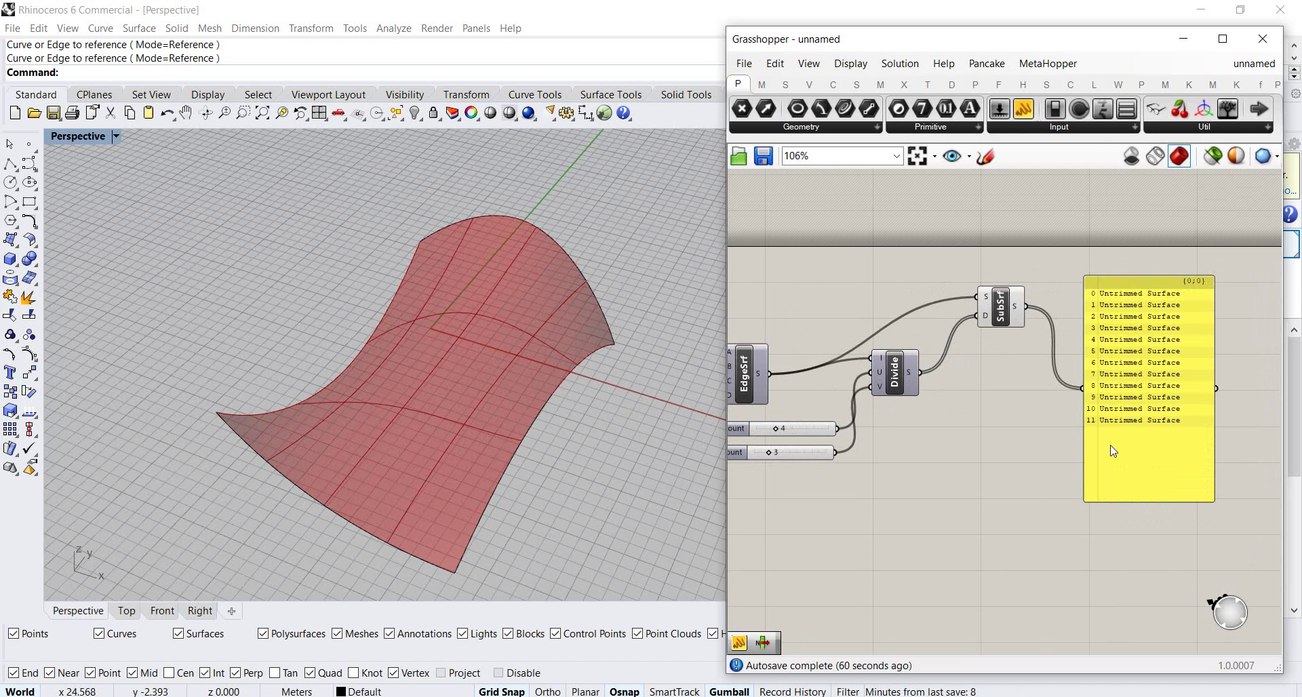
drag(1140, 502, 1138, 464)
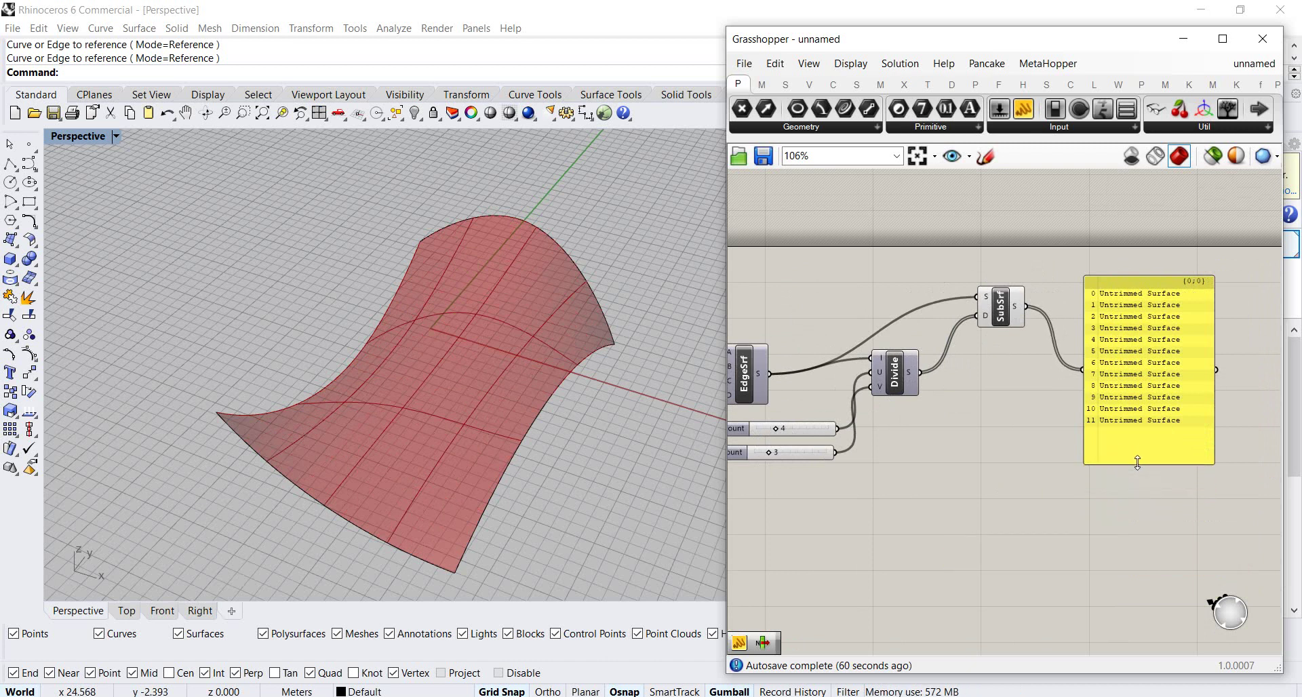
Place a List Item component below Isotrim, connect Isotrim's surface output to its list input, and inspect the selected panel in the viewport
scroll(1033, 418, down, 1)
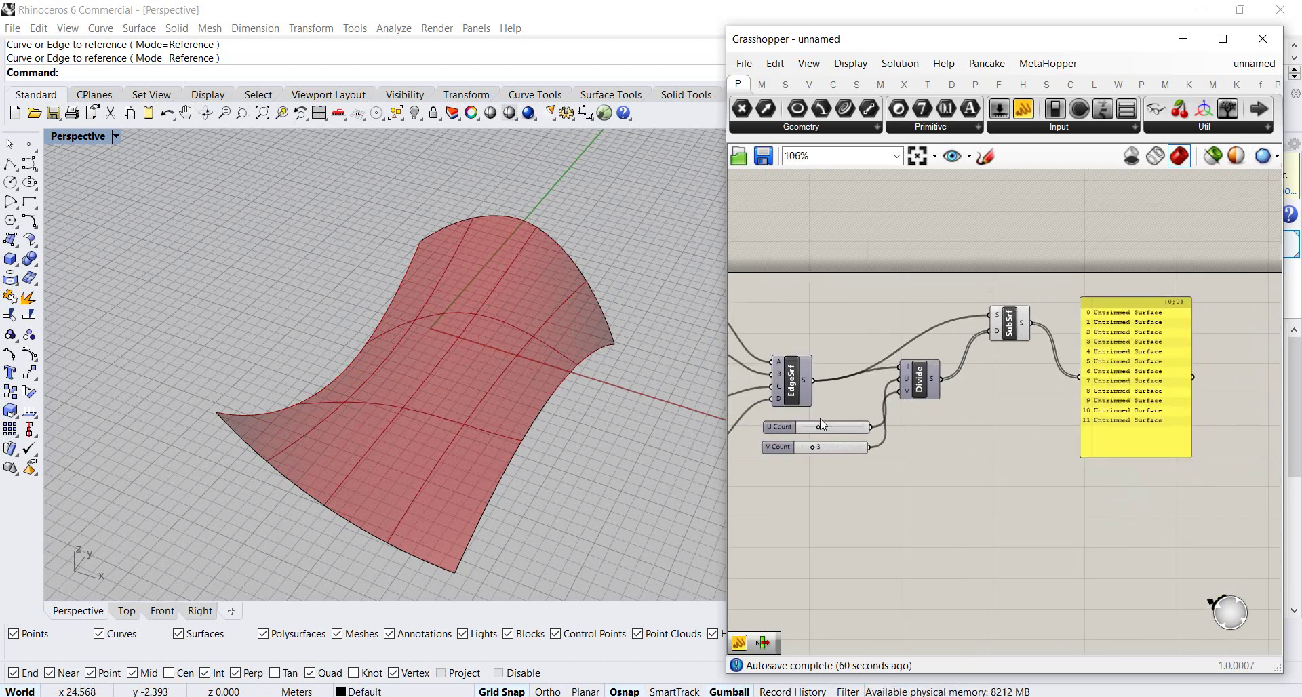
scroll(821, 423, up, 1)
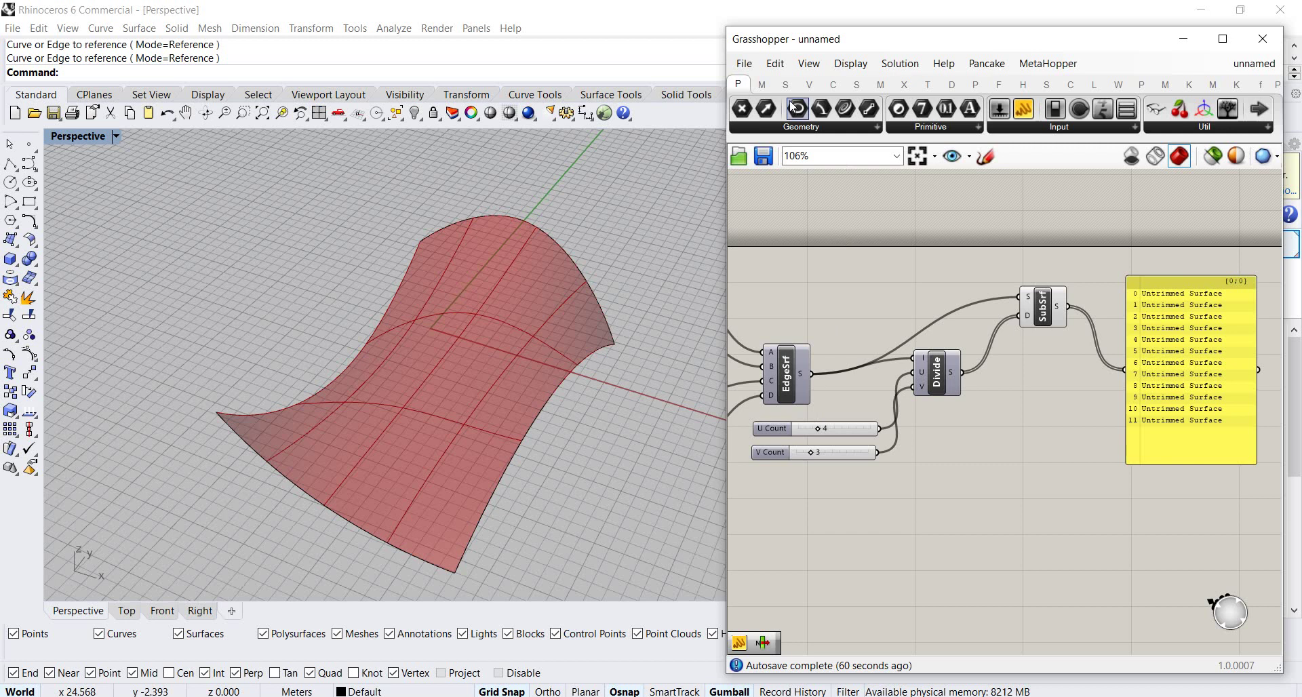
click(782, 85)
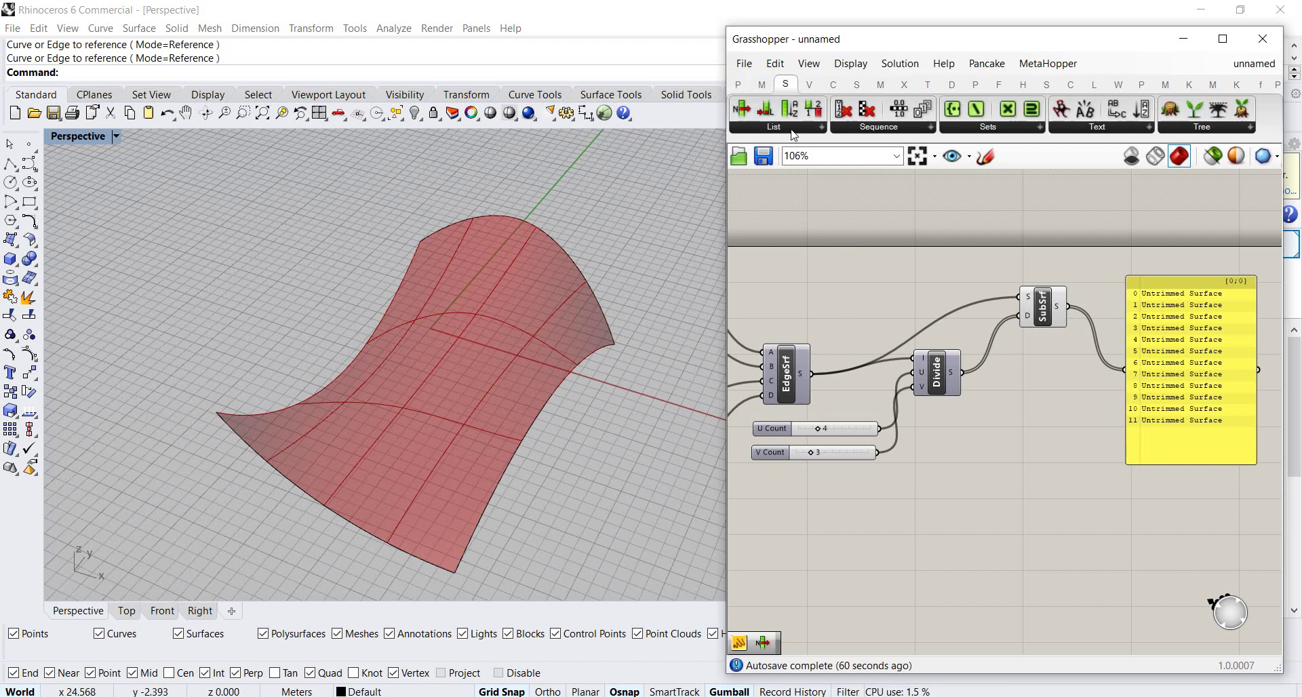
click(791, 129)
drag(760, 188, 1070, 434)
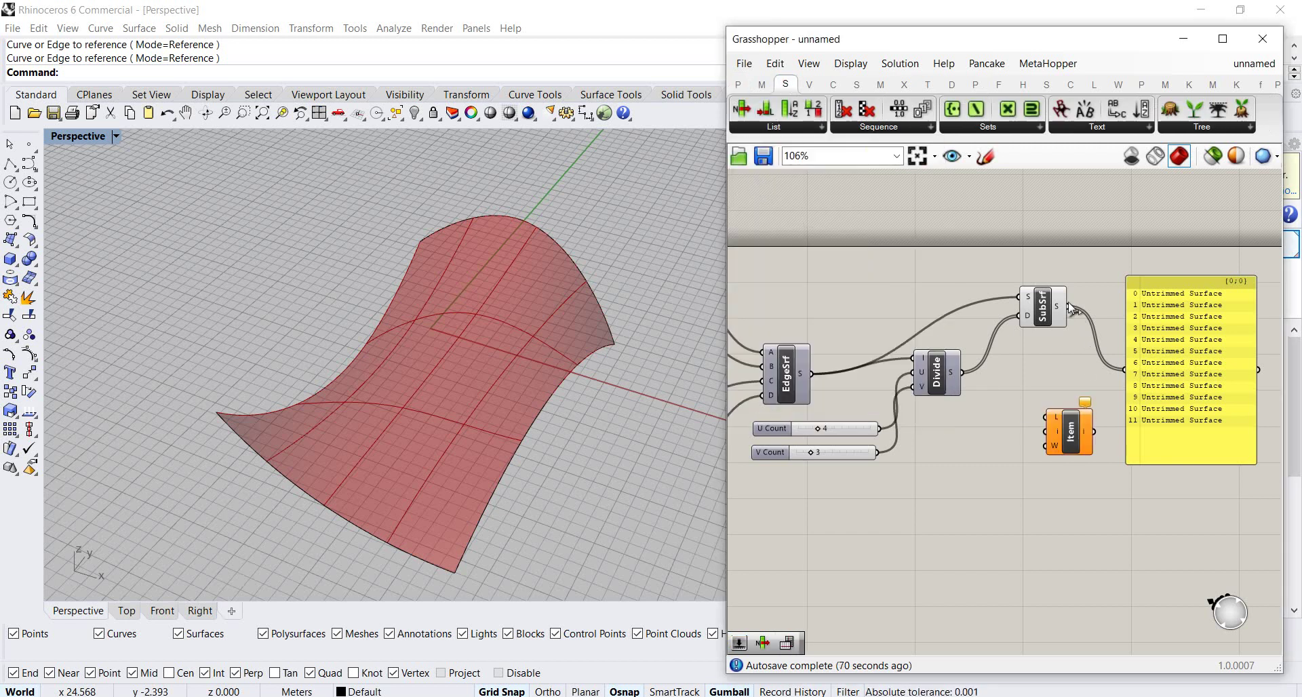
drag(1069, 309, 1050, 419)
click(1070, 437)
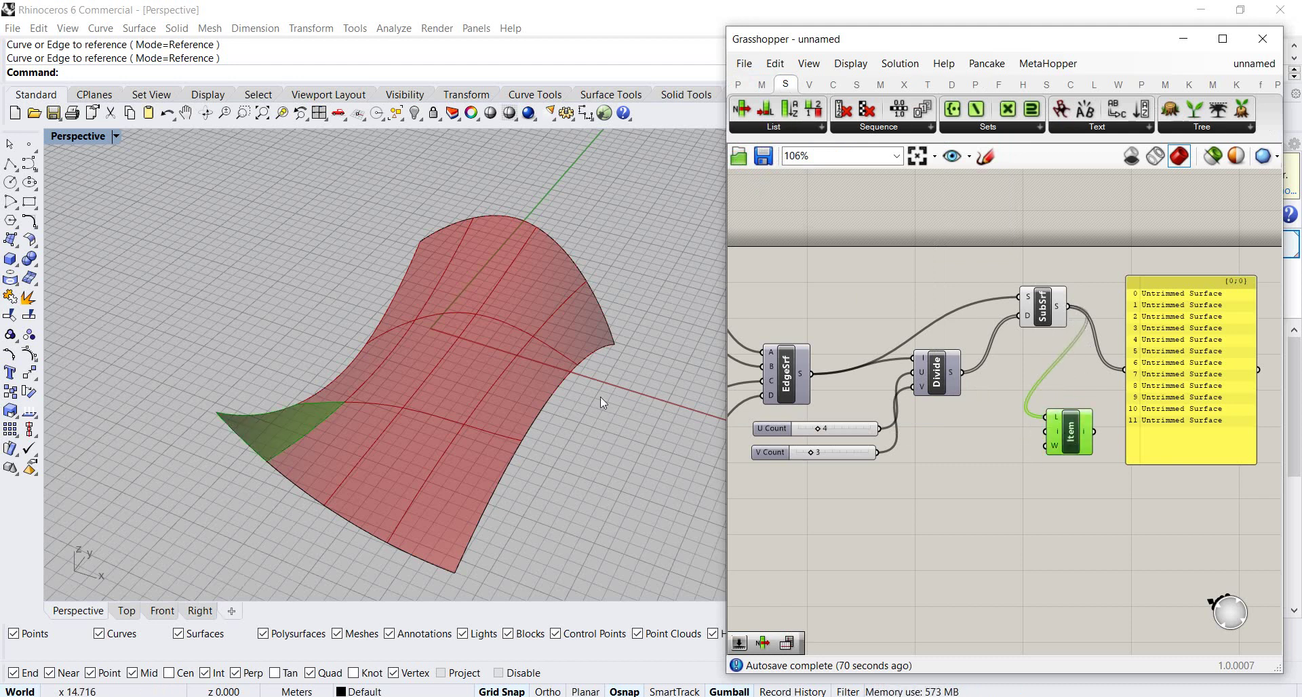
right_drag(602, 403, 536, 383)
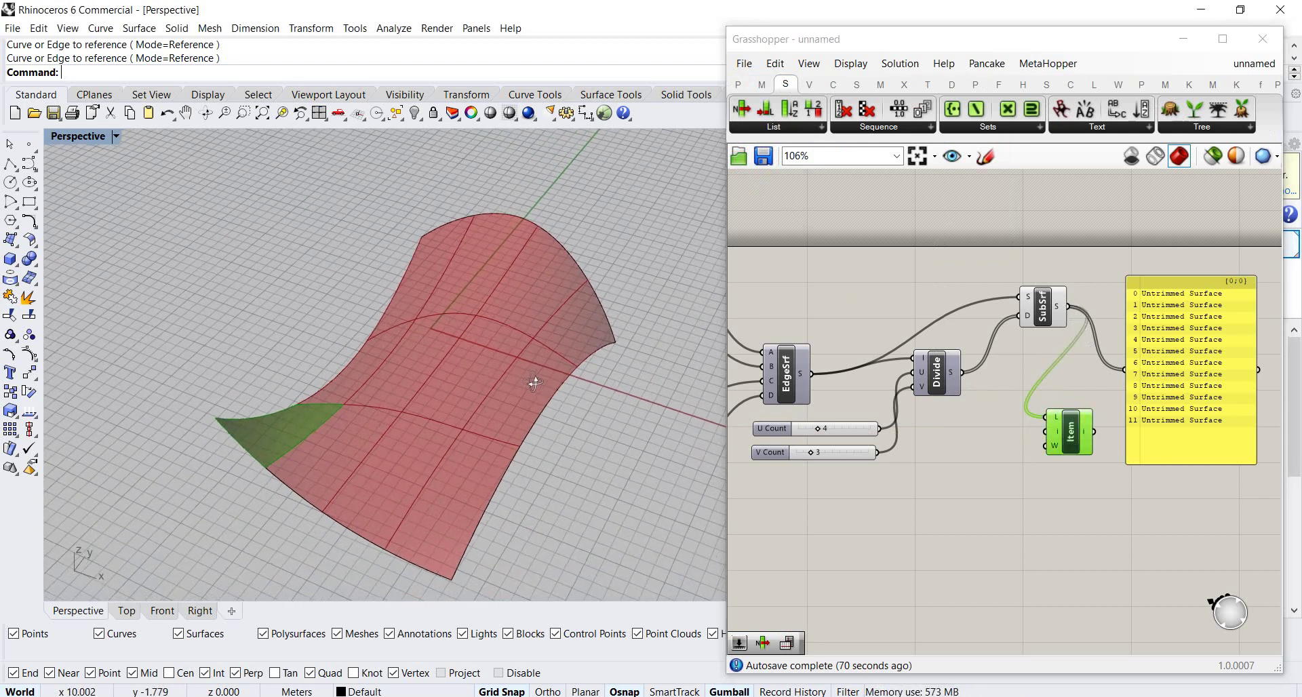
click(991, 491)
Add a number slider below the V Count slider with integer rounding and a maximum of 20
mouse_move(1057, 437)
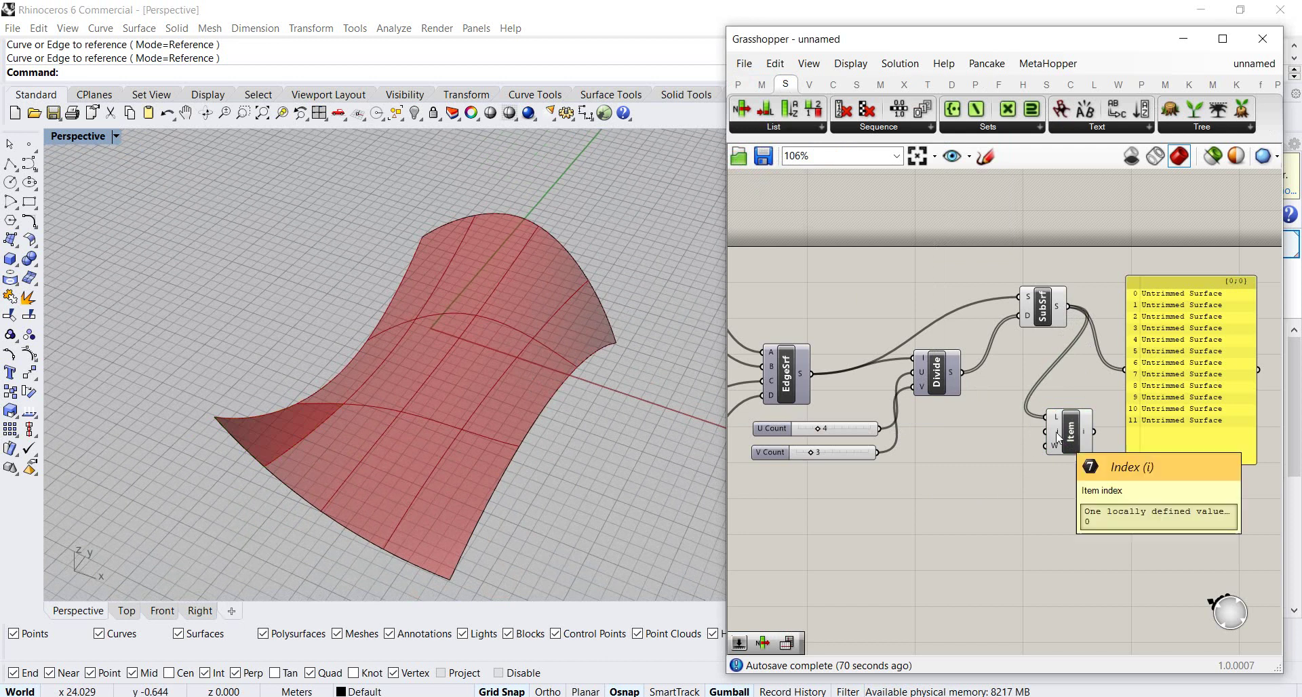
click(746, 85)
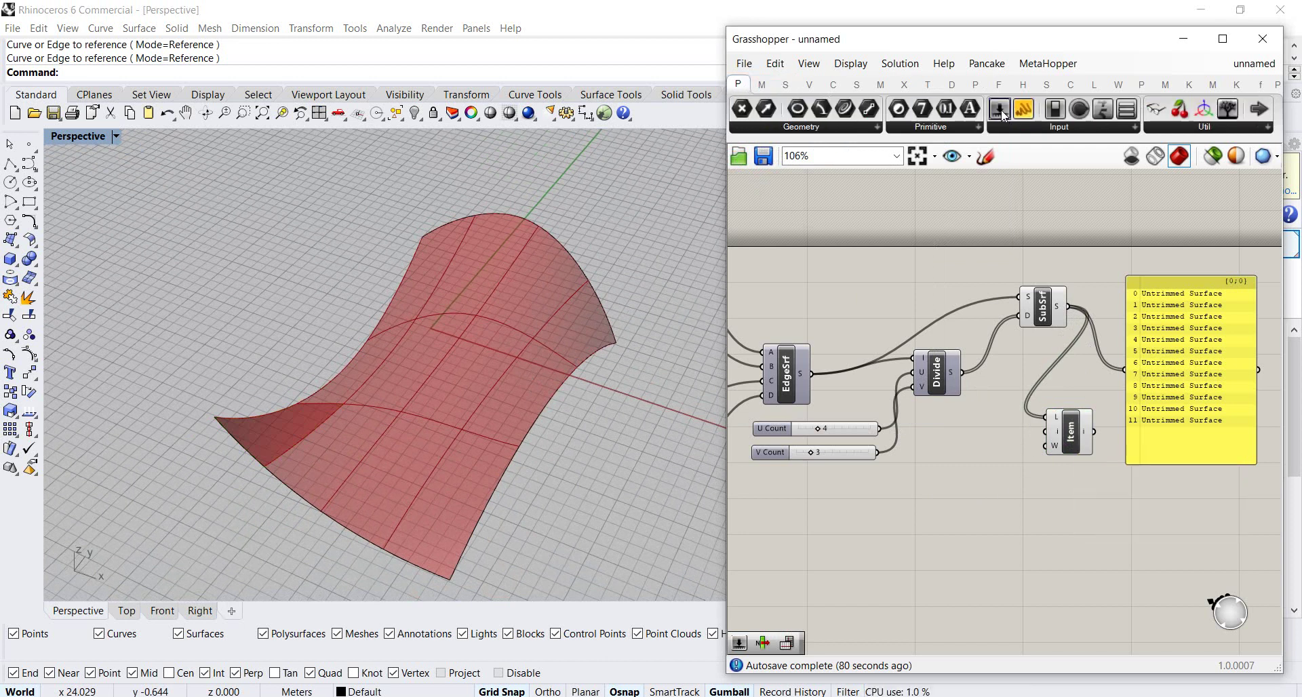
drag(999, 109, 920, 506)
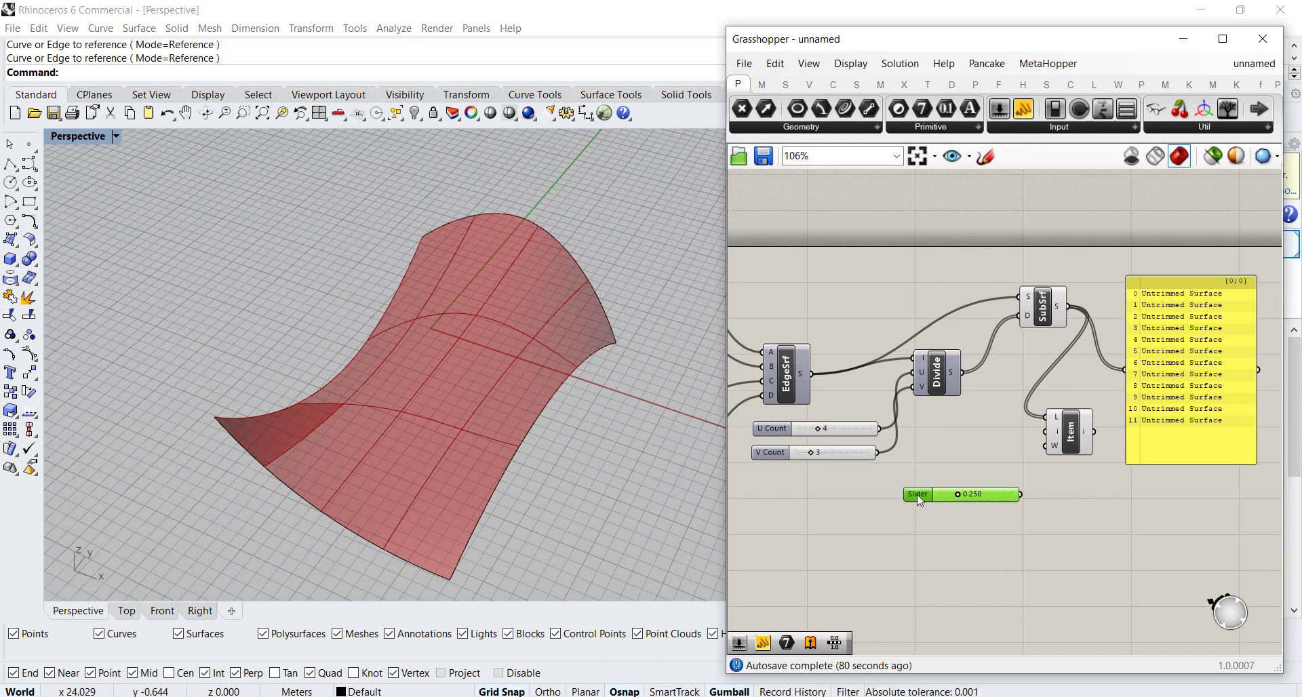
double_click(917, 494)
double_click(1004, 539)
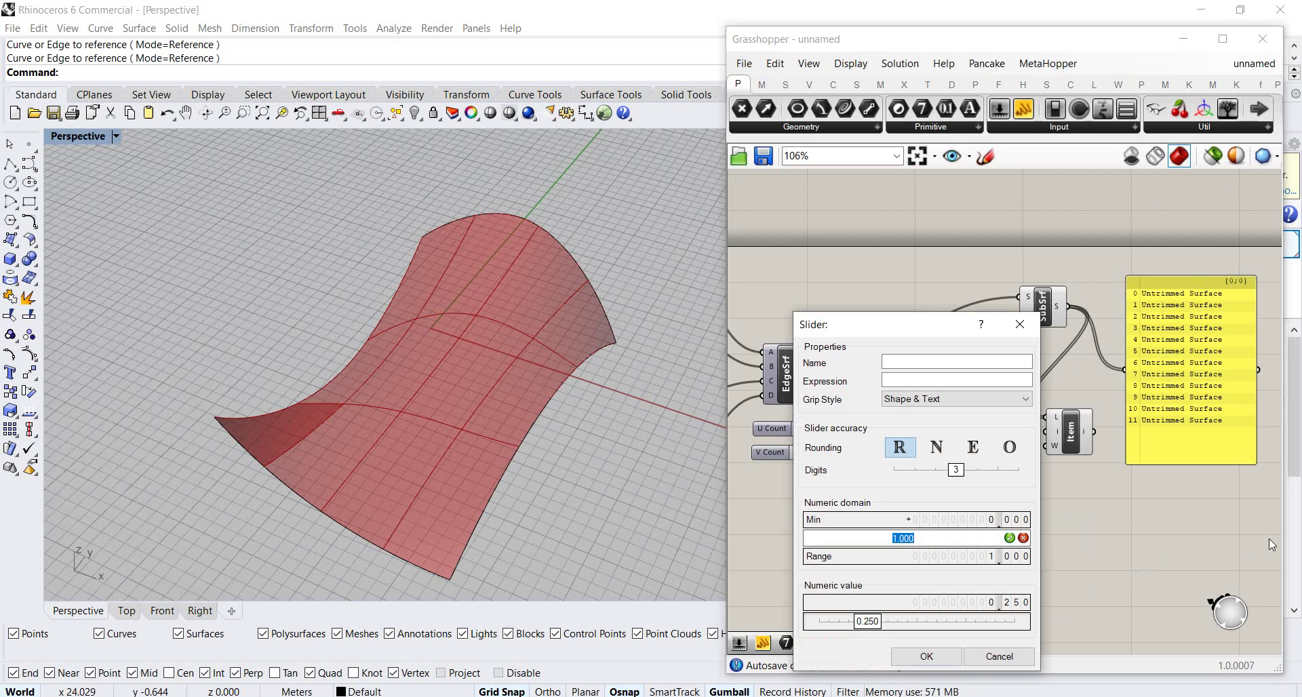
text(20)
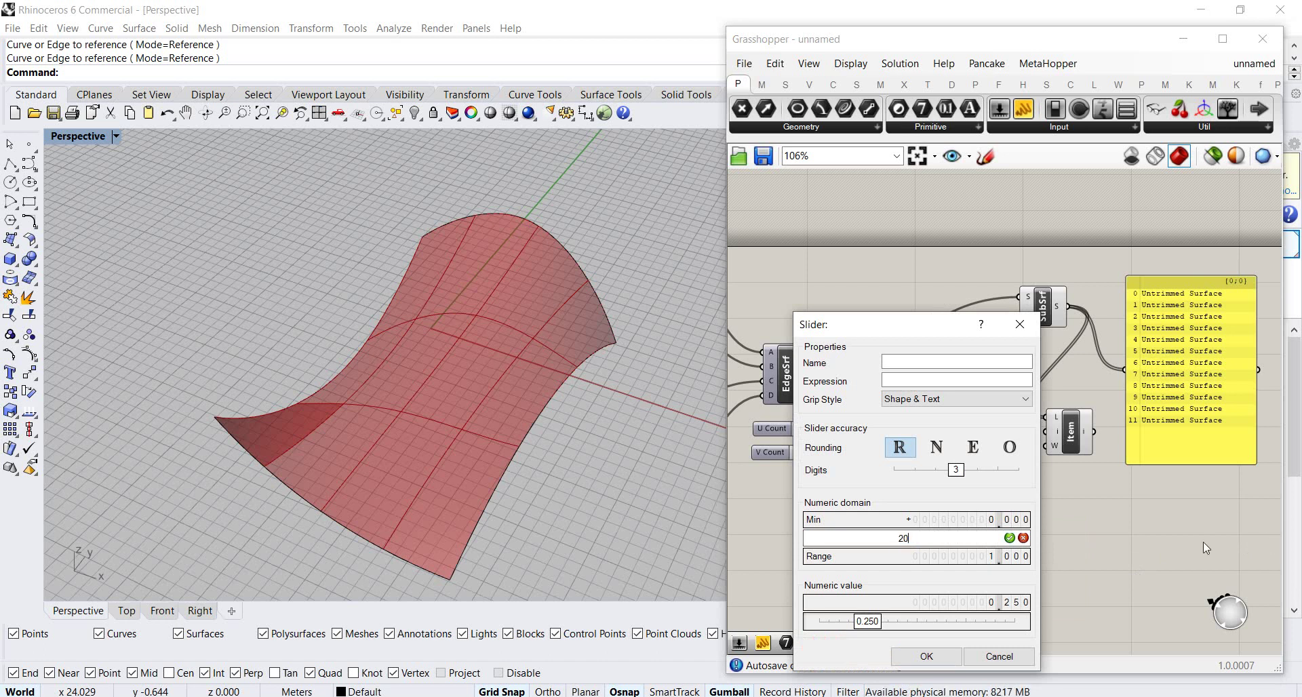
click(948, 453)
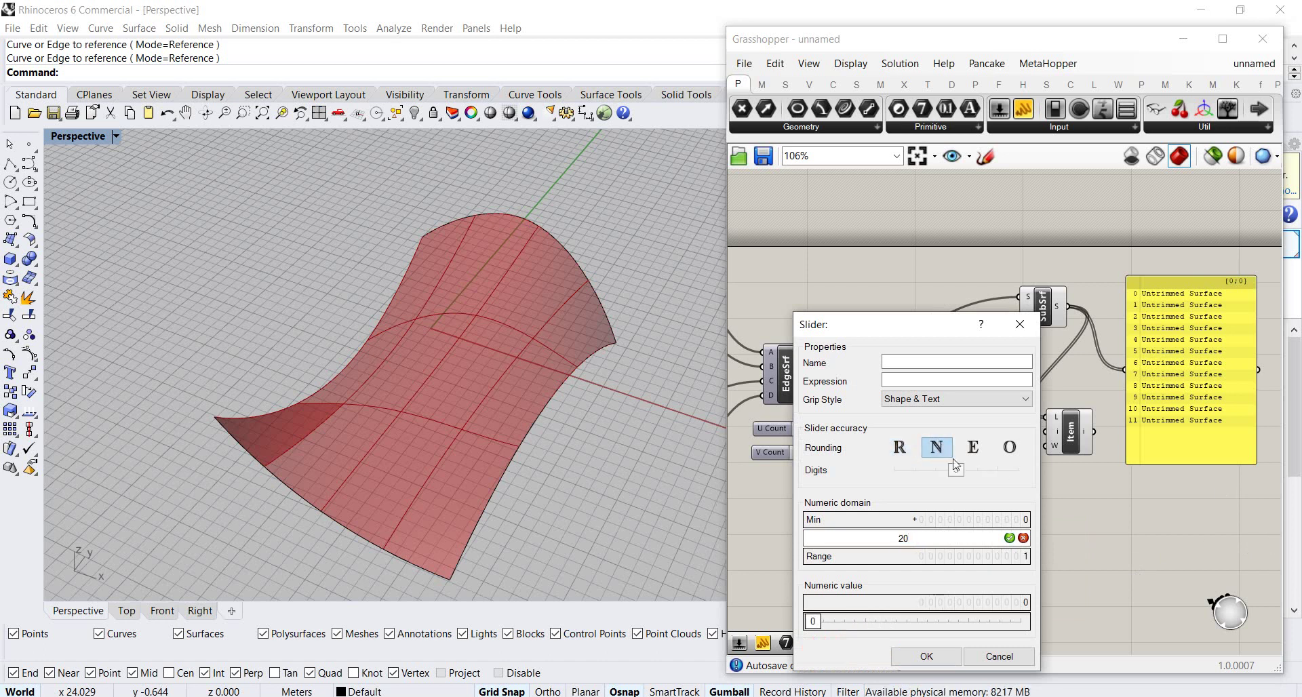
click(1009, 537)
click(927, 657)
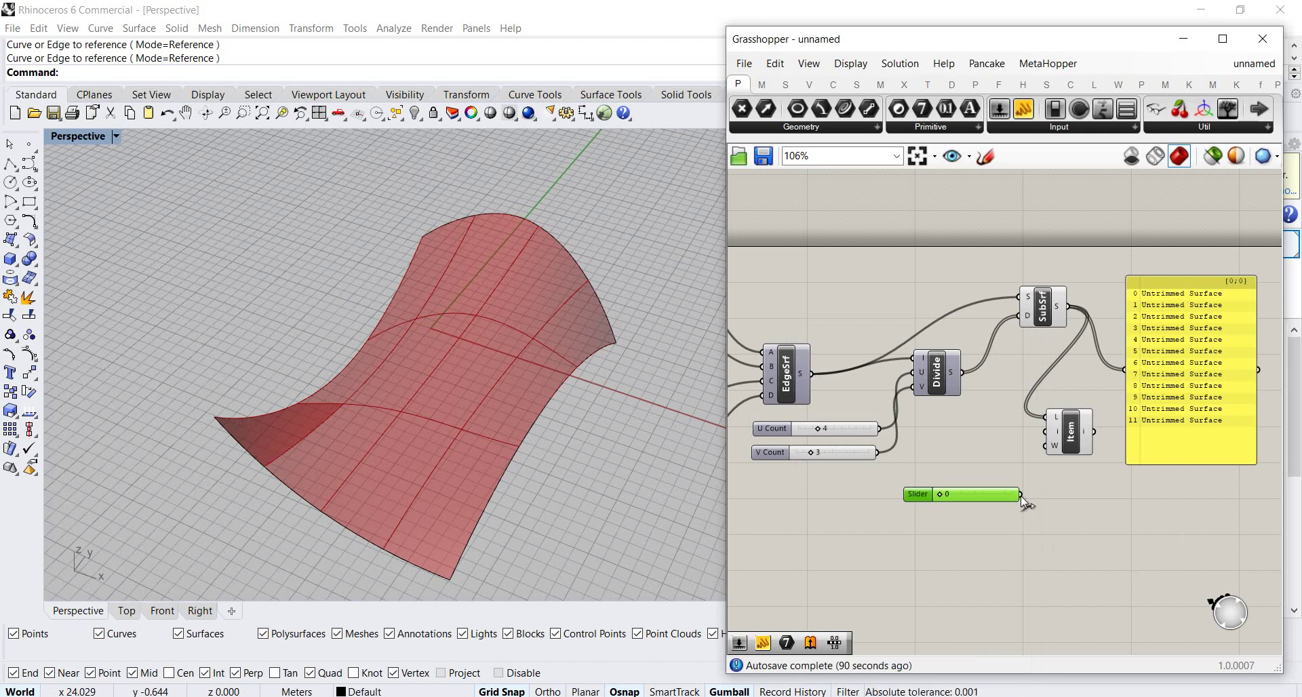
Connect the new slider to List Item's index input and set it to 15, checking the highlighted sub-surface
drag(1022, 495, 1067, 437)
click(1066, 432)
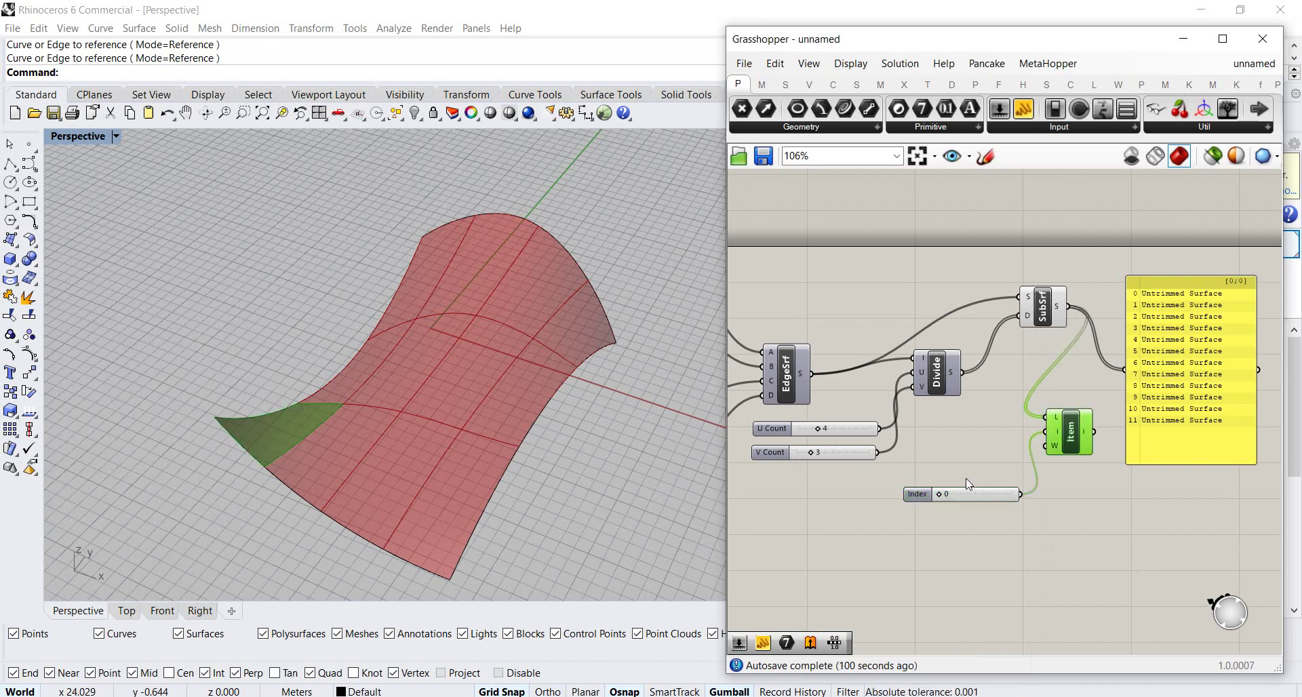
drag(939, 494, 992, 493)
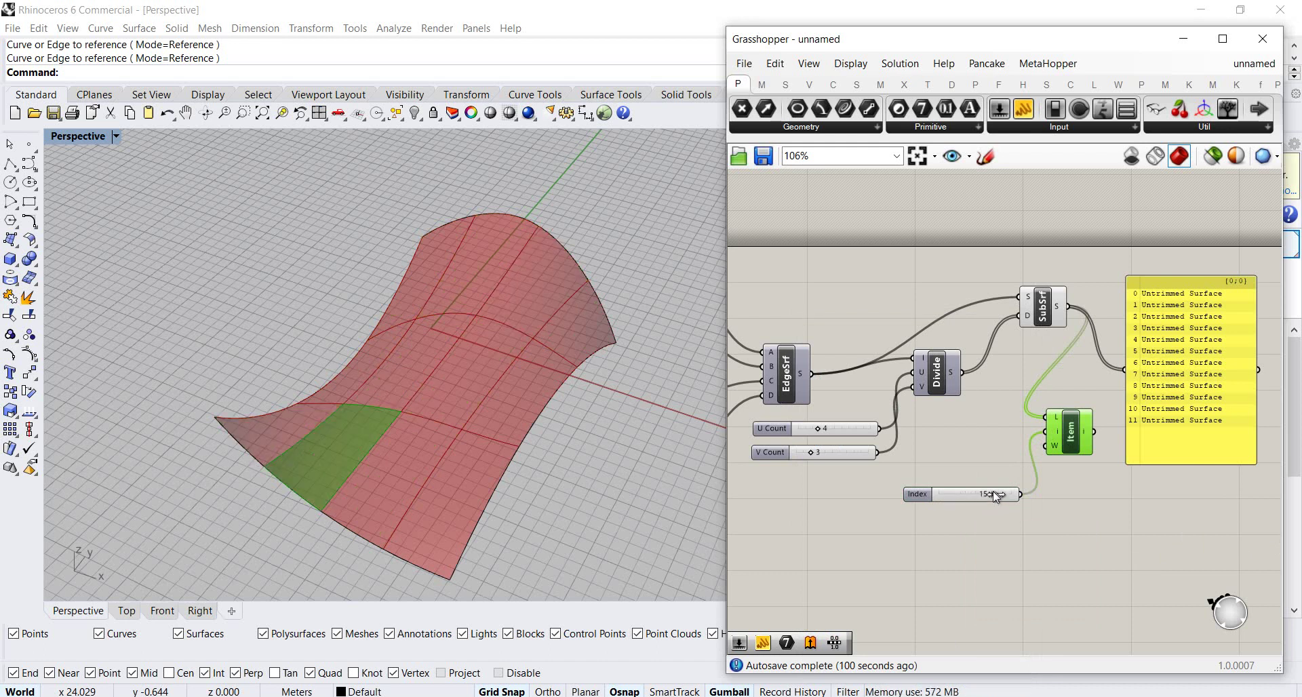
click(974, 525)
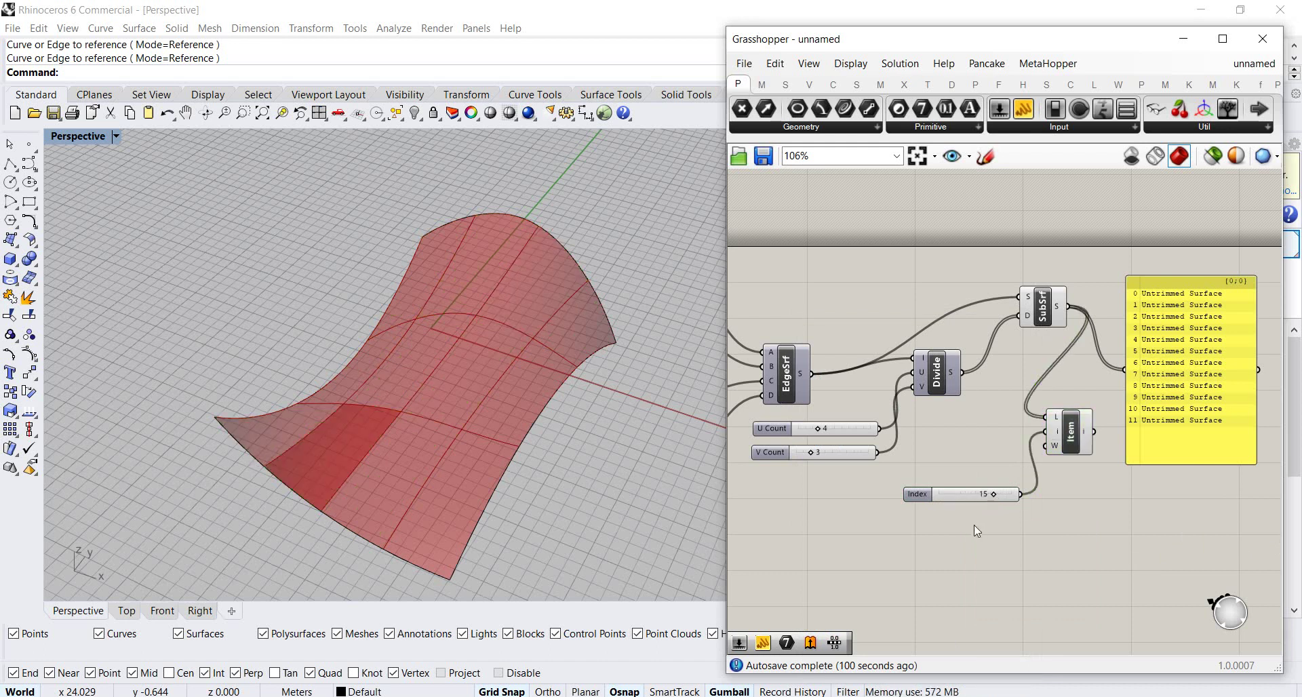
Turn off the Isotrim component's preview so that only the List Item's sub-surface is displayed
click(1044, 304)
right_click(1045, 304)
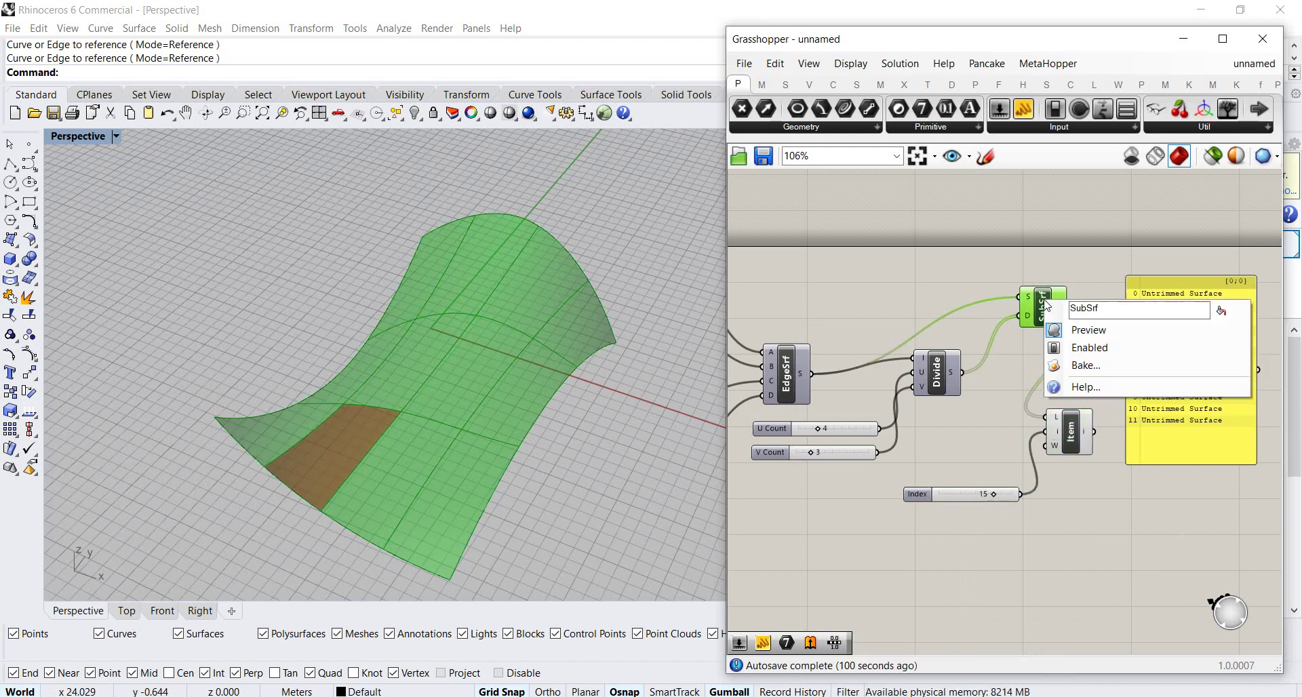
click(1088, 330)
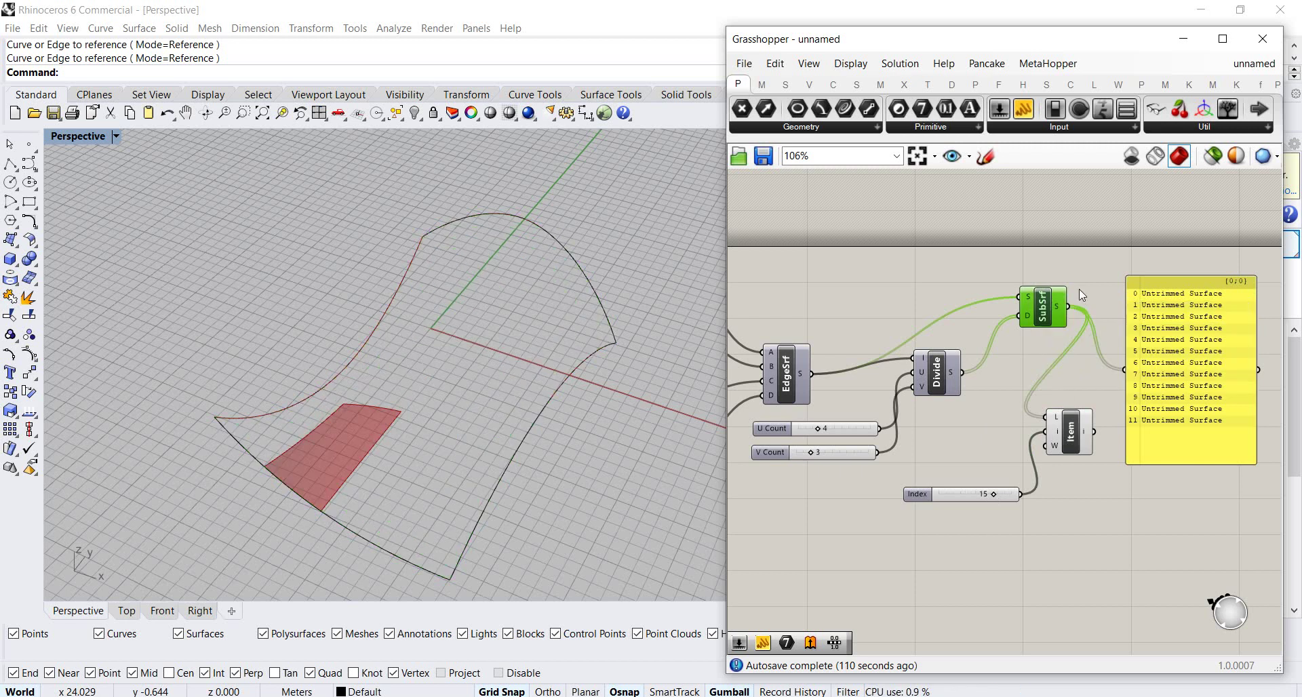
click(1079, 289)
click(466, 370)
right_drag(465, 370, 565, 384)
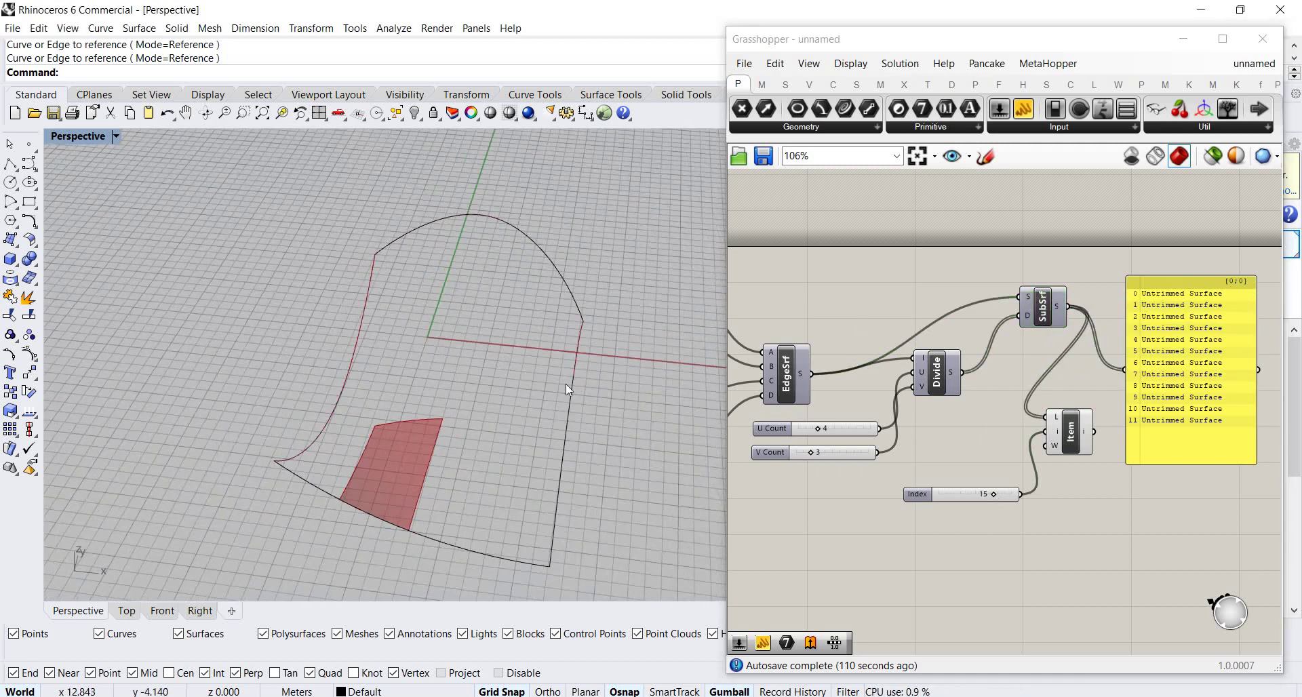
Try different List Item indices, set U Count to 7 and V Count to 6, and return the index to 0
drag(991, 494, 970, 494)
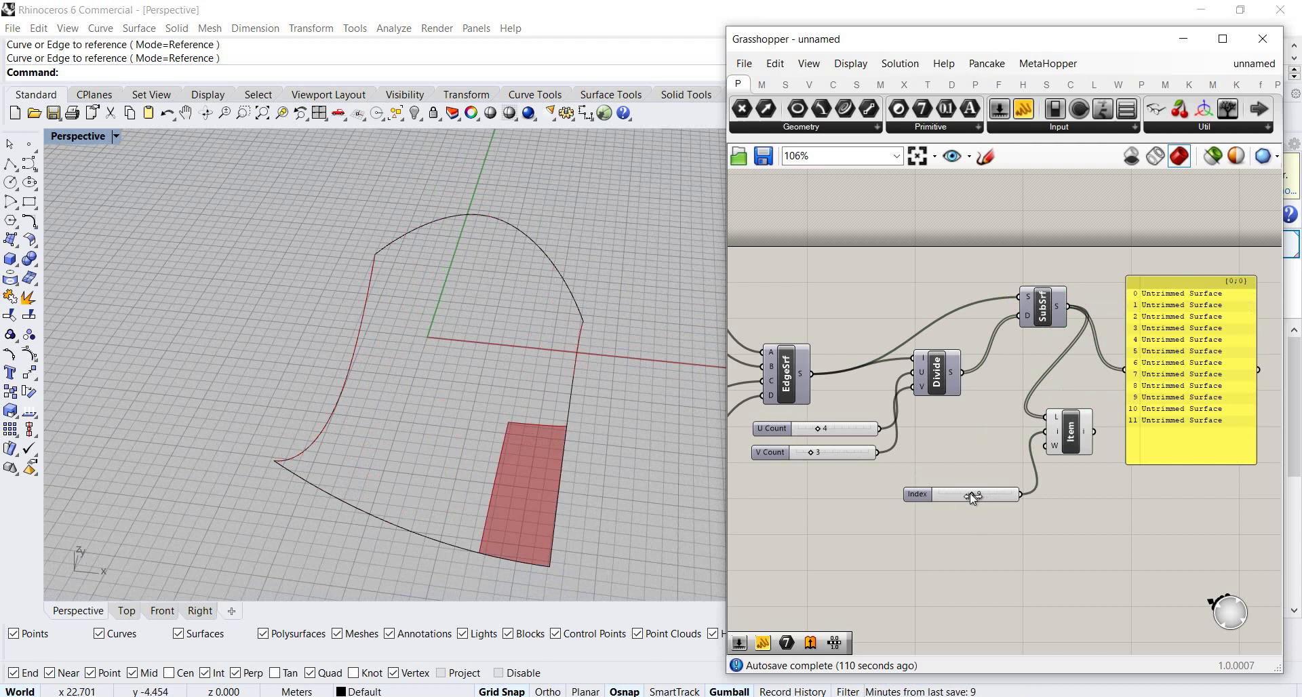
drag(815, 427, 824, 453)
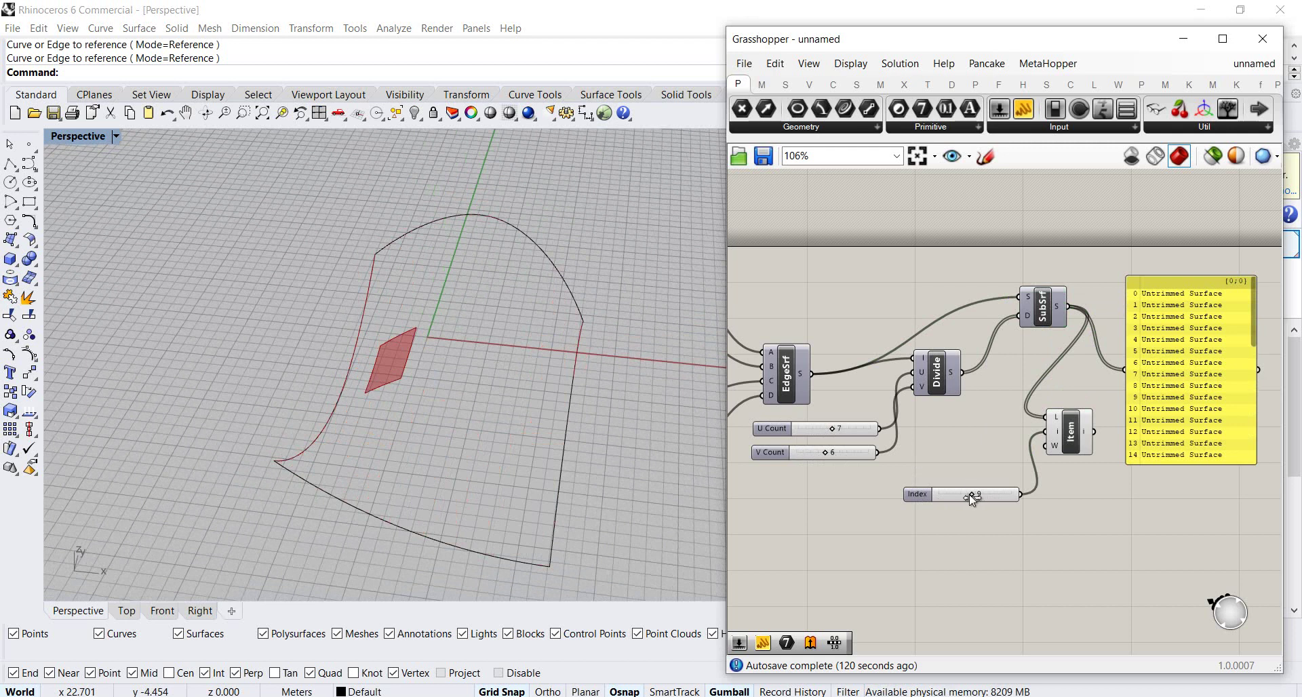
drag(971, 496, 921, 499)
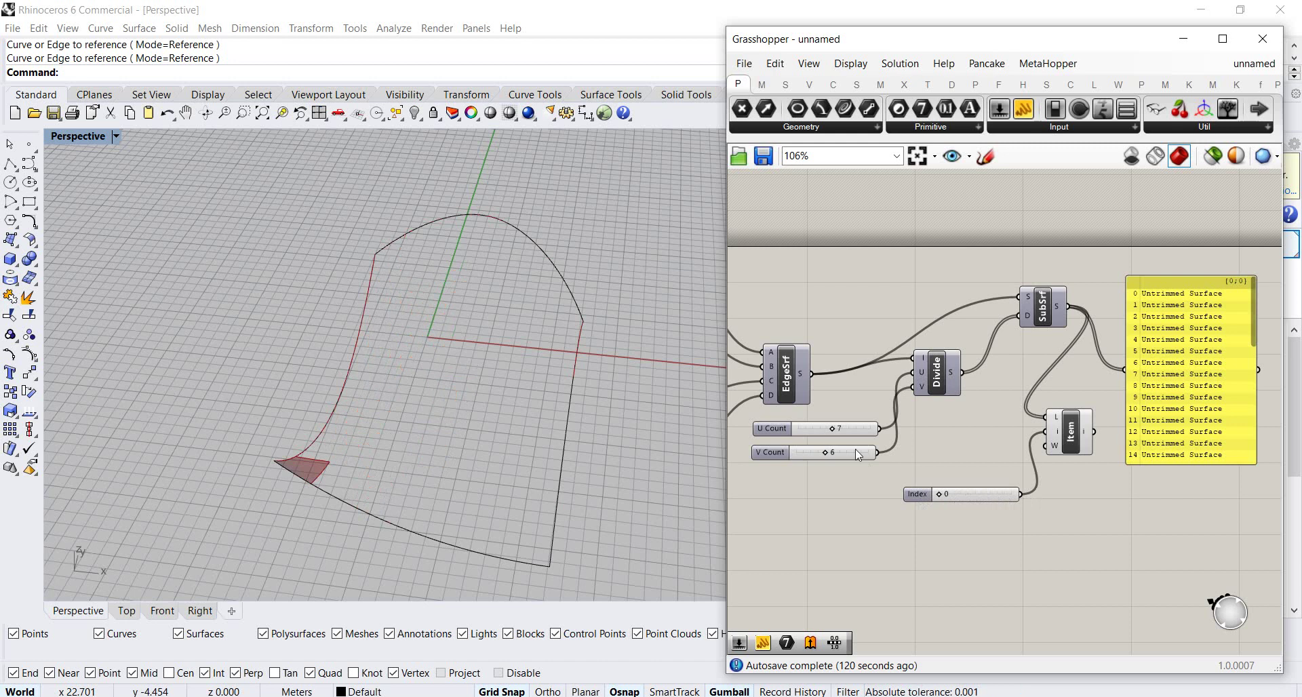
right_drag(571, 424, 512, 431)
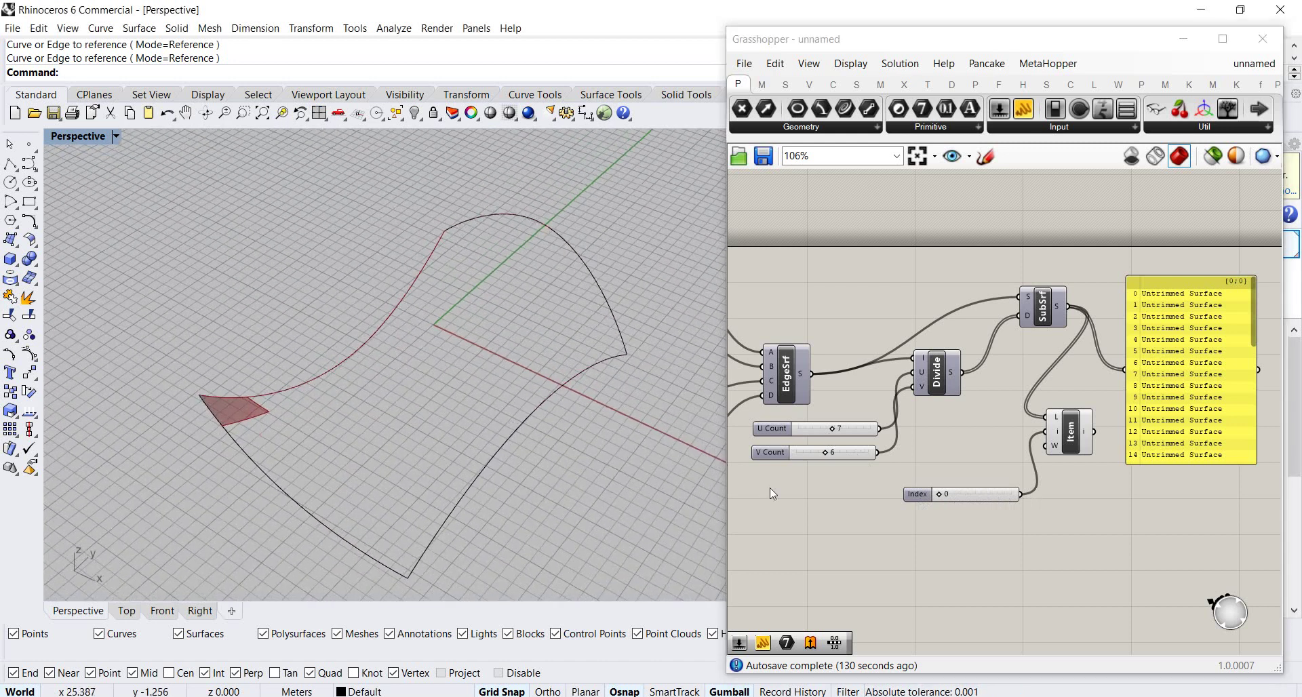